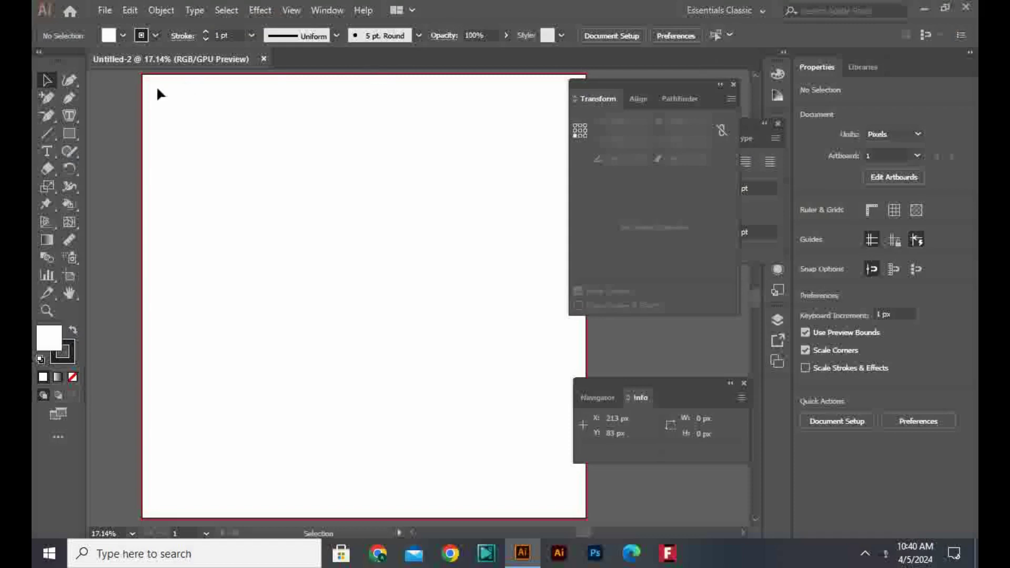
# Draw an open S-shaped path about 523 by 1326 px in the artboard's upper middle with the Pen tool
pyautogui.press('p')
pyautogui.click(331, 134)
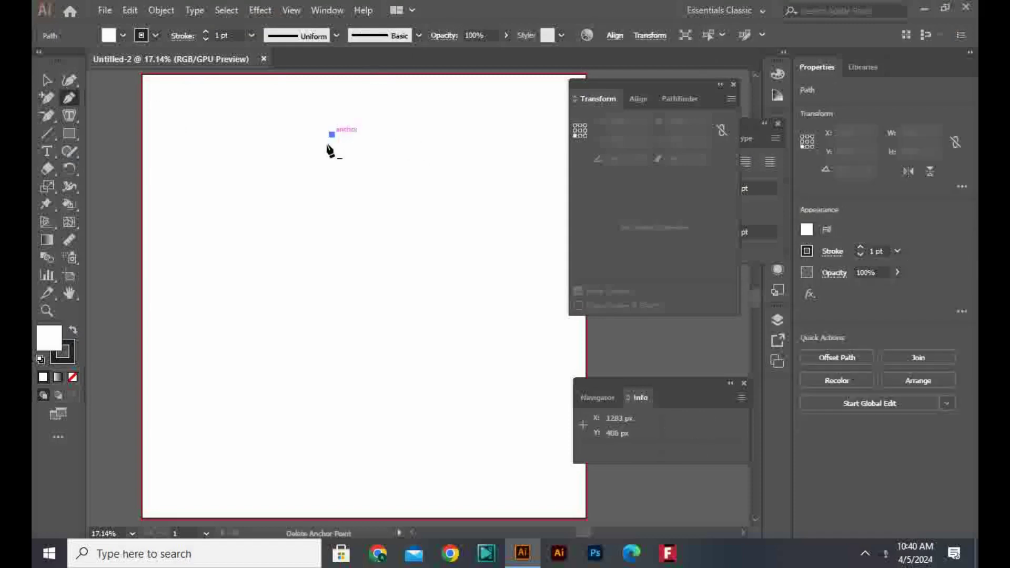
pyautogui.click(323, 210)
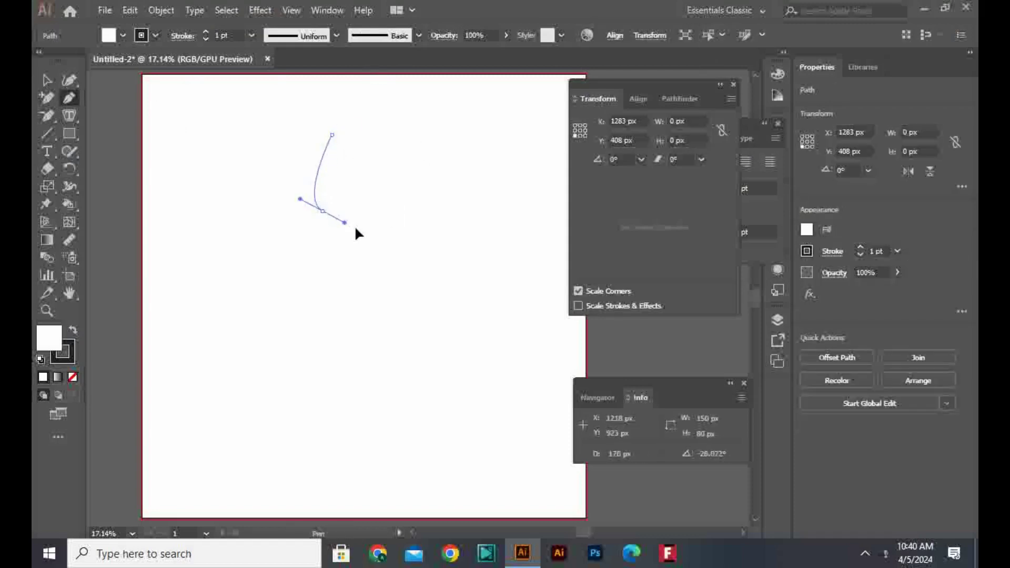
pyautogui.moveTo(378, 243); pyautogui.dragTo(382, 249)
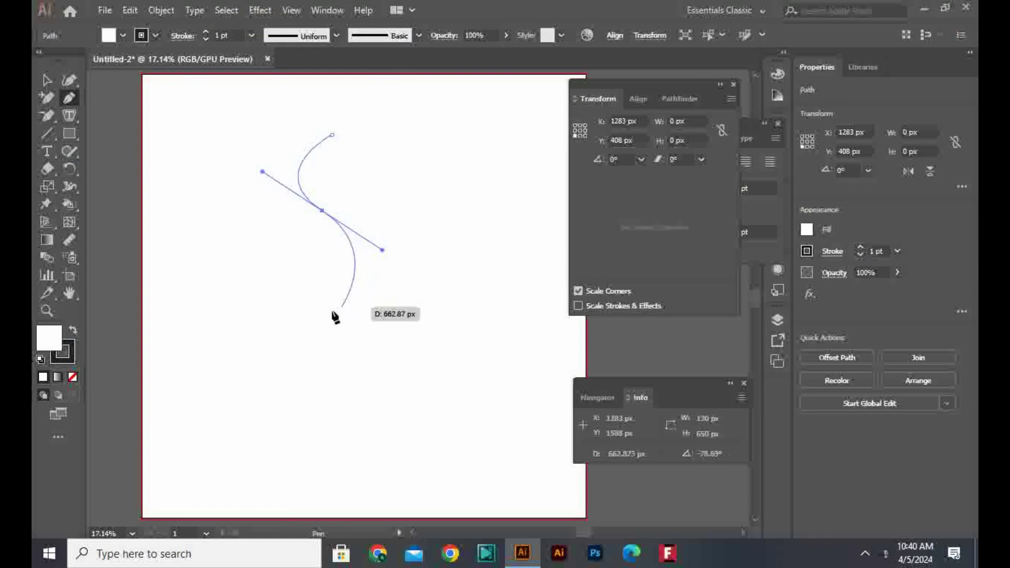
pyautogui.moveTo(327, 312); pyautogui.dragTo(277, 171)
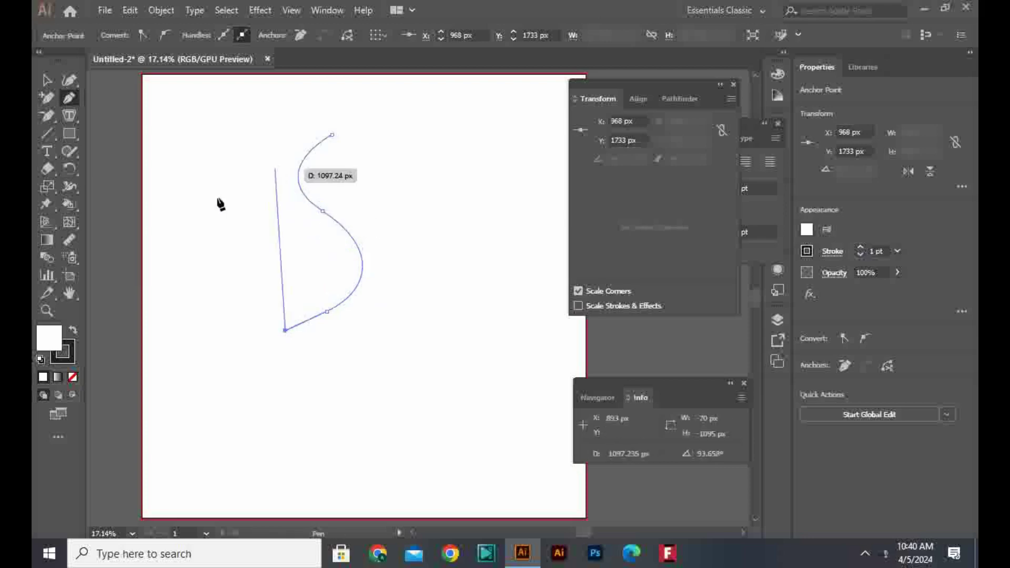
pyautogui.click(47, 80)
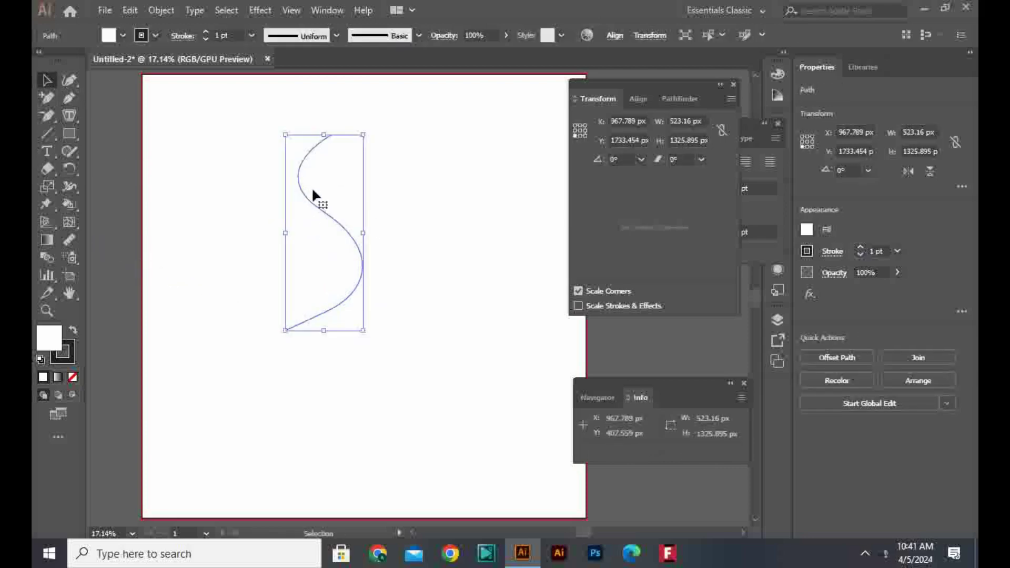
# Set the S-shaped path's stroke to 40 pt with the lens-shaped width profile that tapers at both ends
pyautogui.click(157, 34)
pyautogui.click(252, 35)
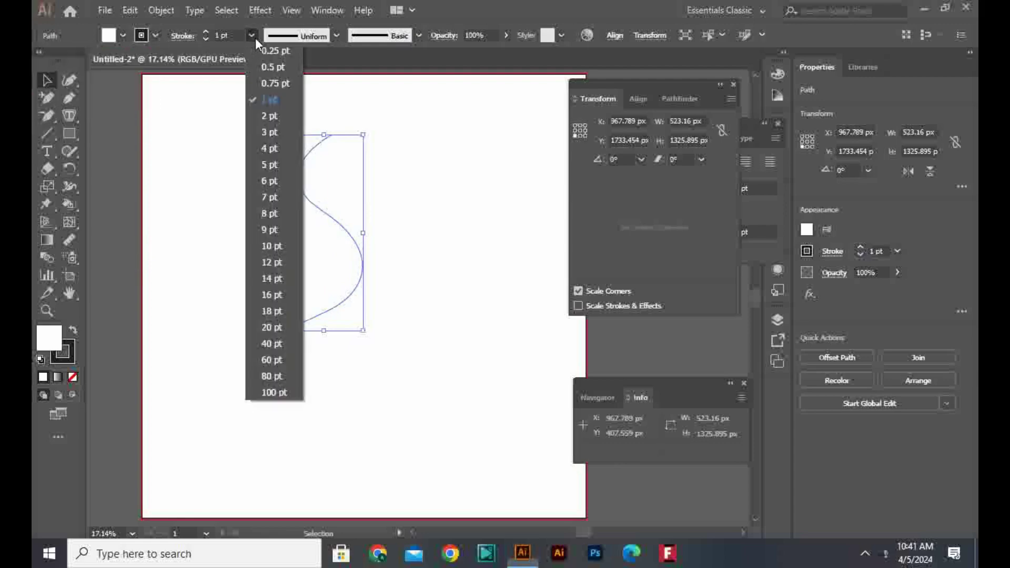
pyautogui.click(280, 343)
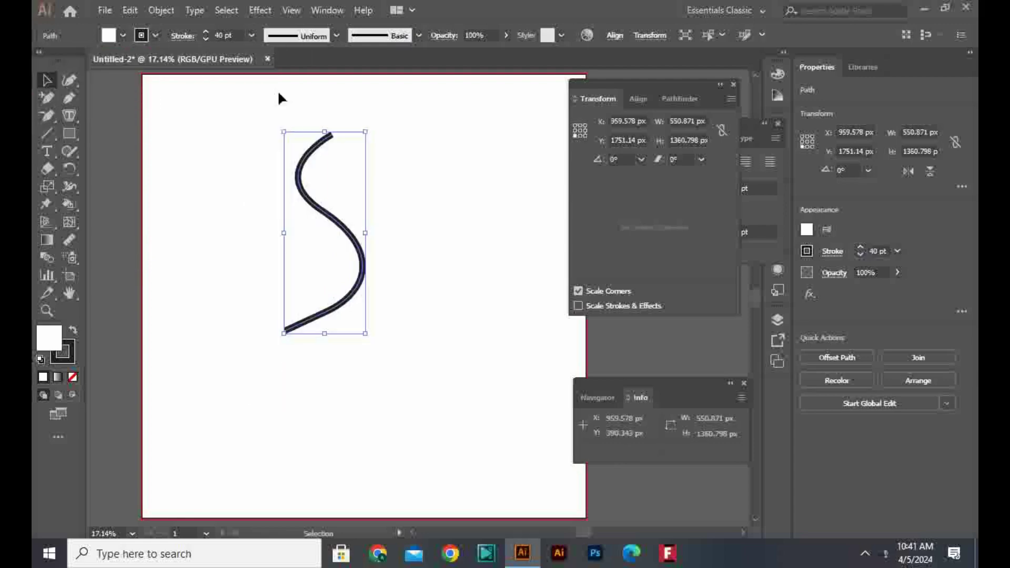
pyautogui.click(294, 41)
pyautogui.click(292, 79)
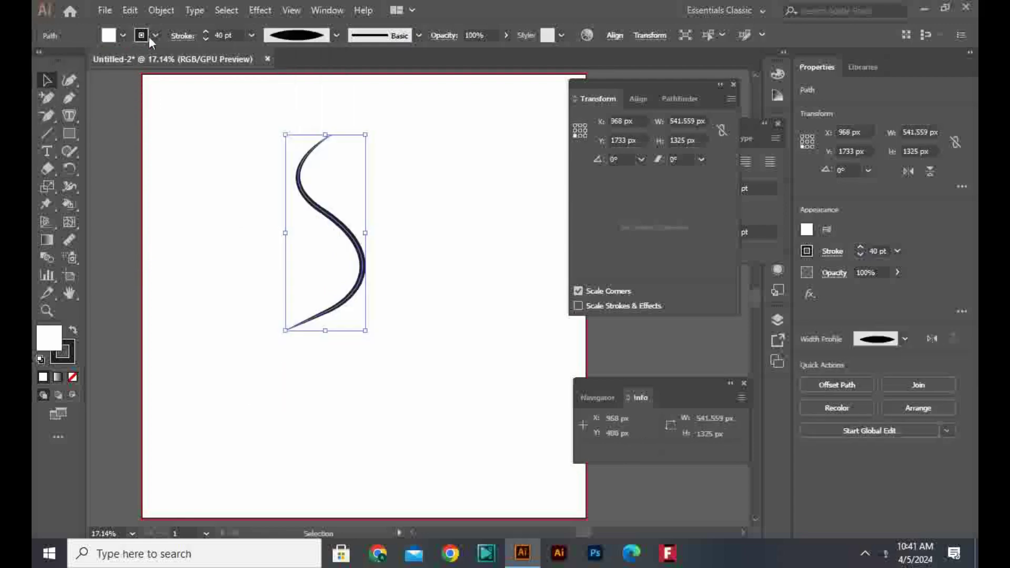
# Give the S-shaped path a light blue stroke and no fill
pyautogui.click(153, 36)
pyautogui.click(128, 70)
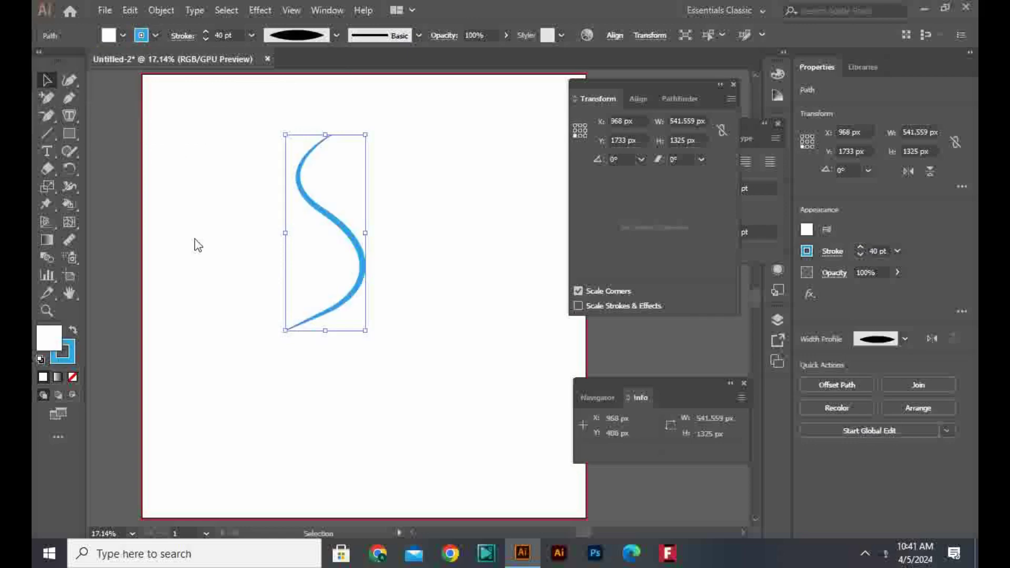
pyautogui.click(127, 38)
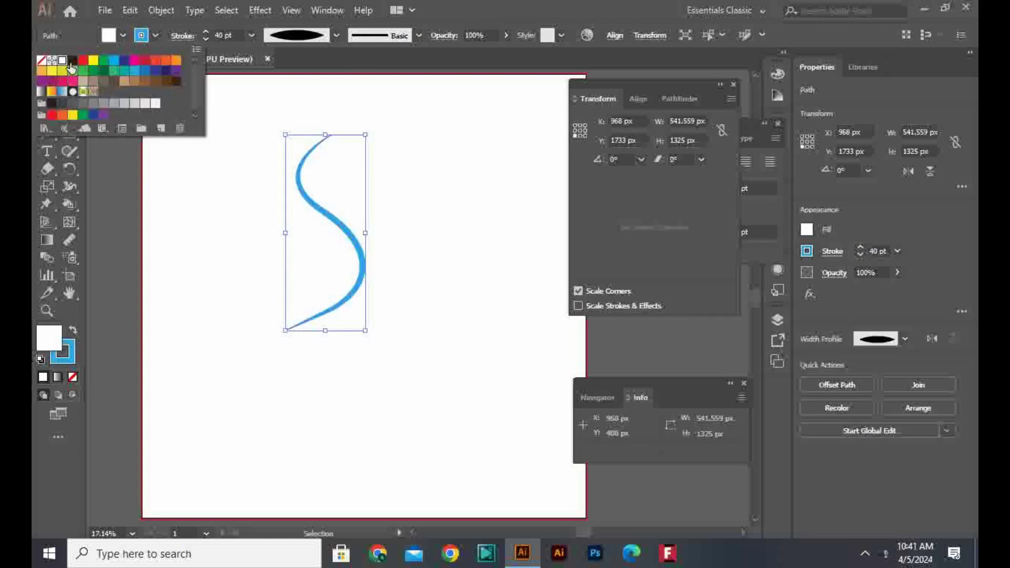
pyautogui.click(39, 62)
pyautogui.click(248, 204)
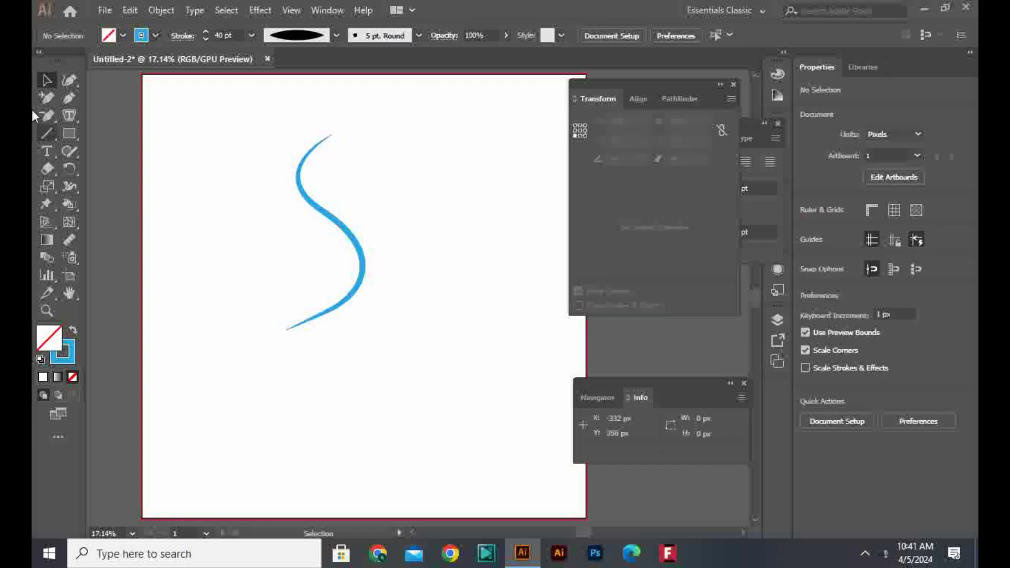
# Draw a short curved path about 221 by 386 px with the Pen tool, right of the S-curve's upper half
pyautogui.click(69, 99)
pyautogui.click(366, 145)
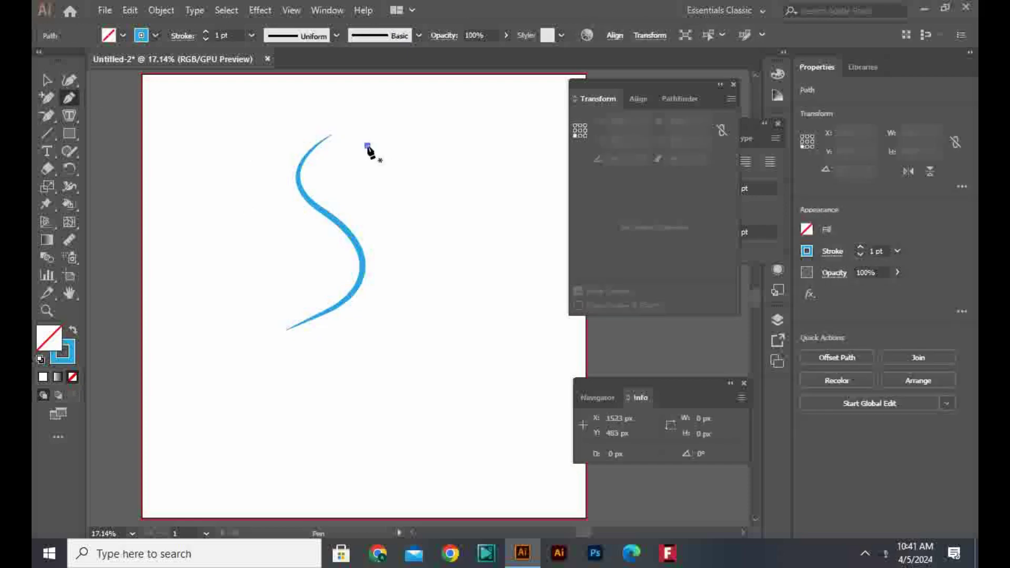
pyautogui.click(361, 173)
pyautogui.click(335, 203)
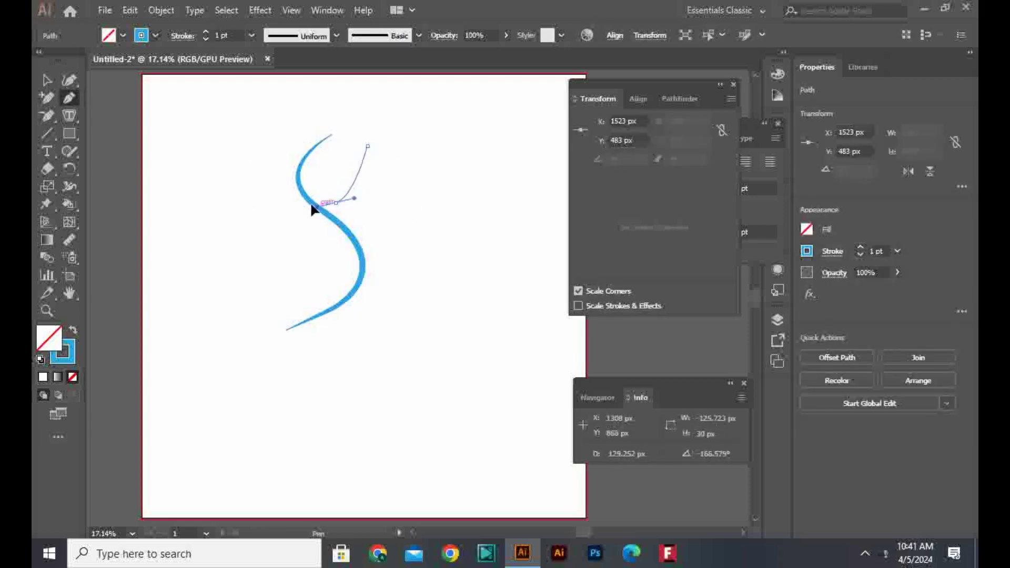
pyautogui.moveTo(312, 209); pyautogui.dragTo(138, 94)
pyautogui.click(46, 80)
pyautogui.click(366, 220)
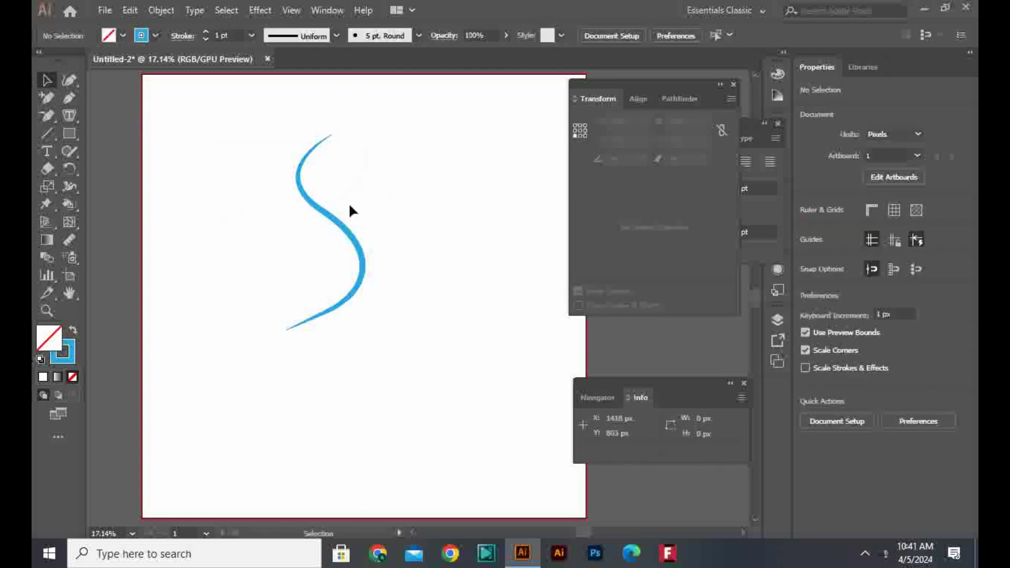
pyautogui.click(339, 230)
pyautogui.click(336, 116)
pyautogui.click(257, 32)
pyautogui.click(363, 138)
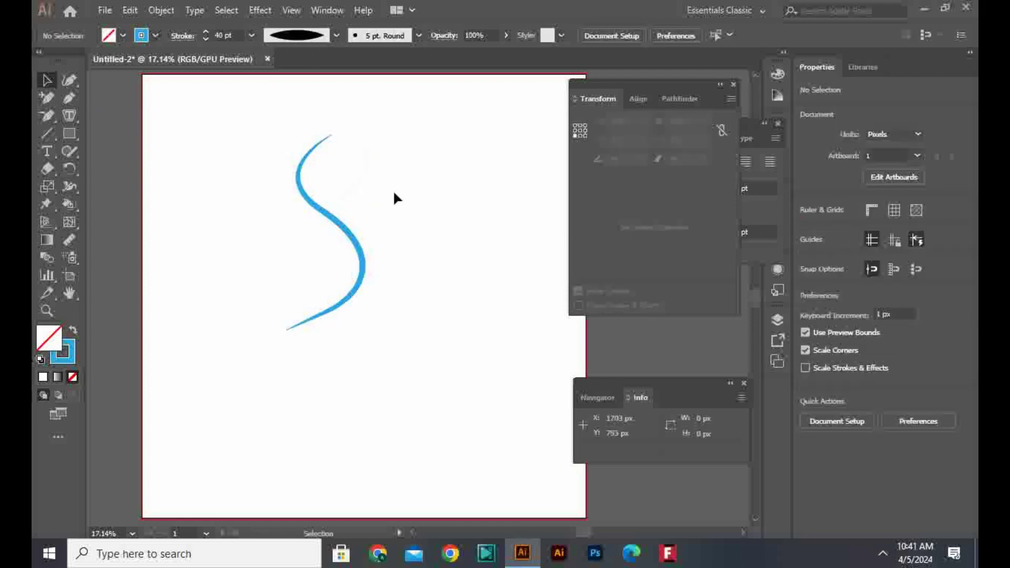
# Give the short upper-right curve a 40 pt stroke with the lens-shaped width profile and nudge it closer to the S-curve
pyautogui.click(370, 159)
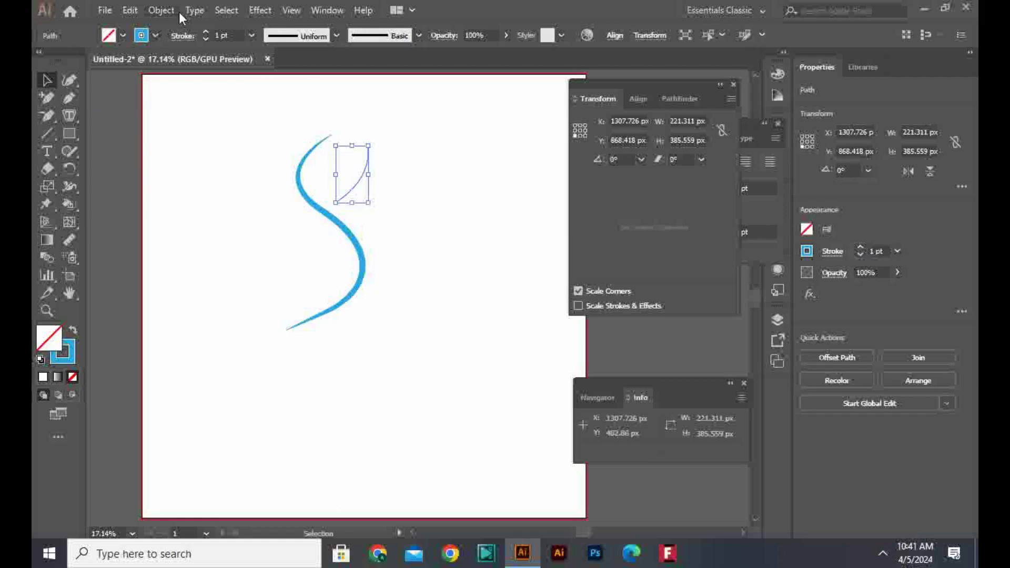
pyautogui.click(253, 34)
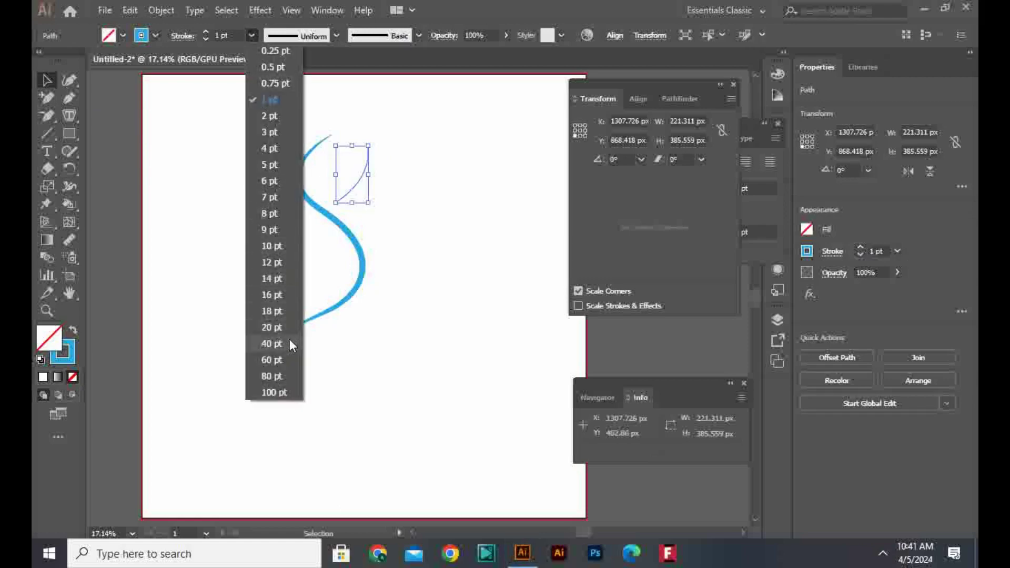
pyautogui.click(272, 343)
pyautogui.click(320, 34)
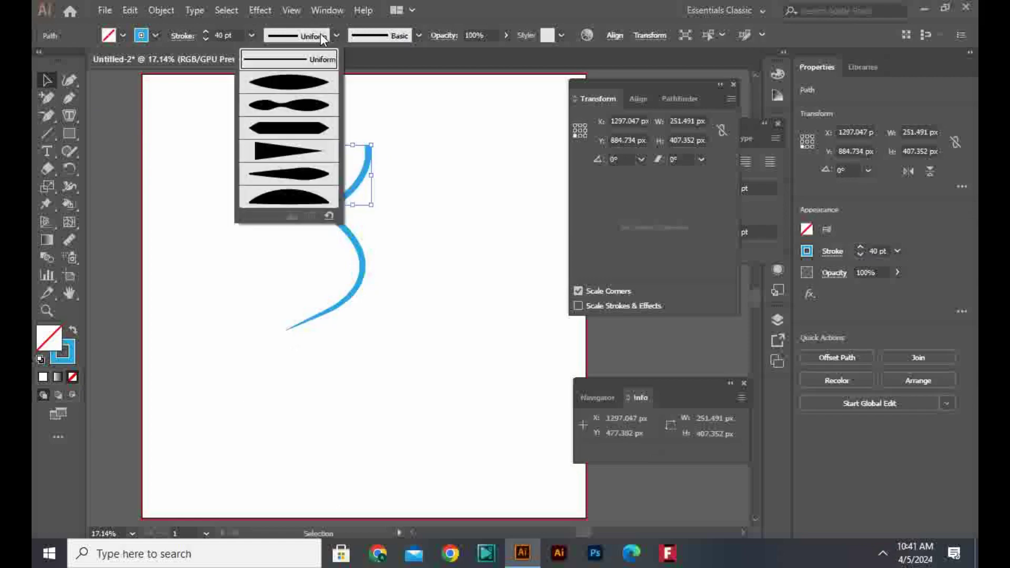
pyautogui.click(296, 88)
pyautogui.click(386, 126)
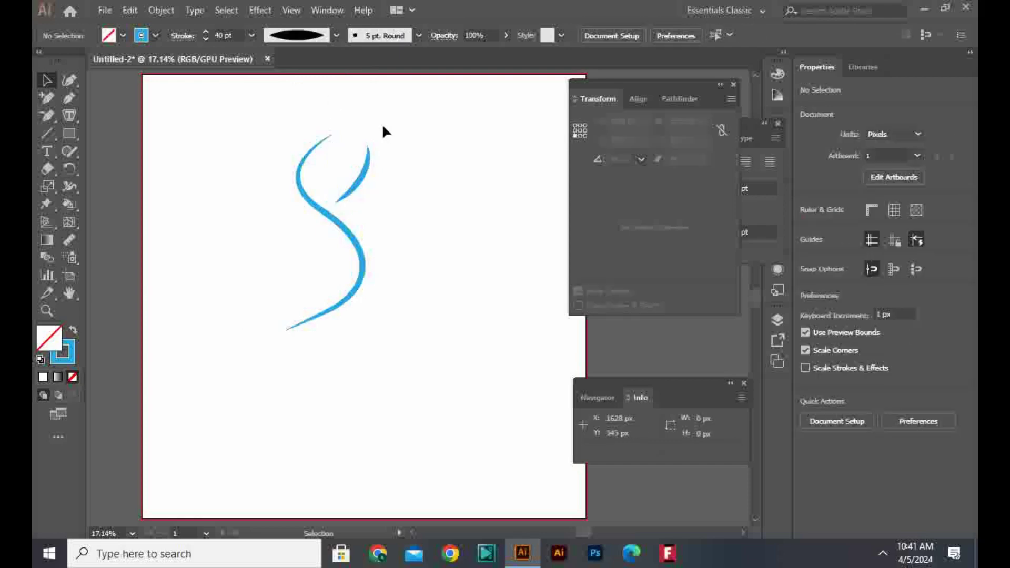
pyautogui.moveTo(369, 171); pyautogui.dragTo(362, 175)
pyautogui.click(222, 241)
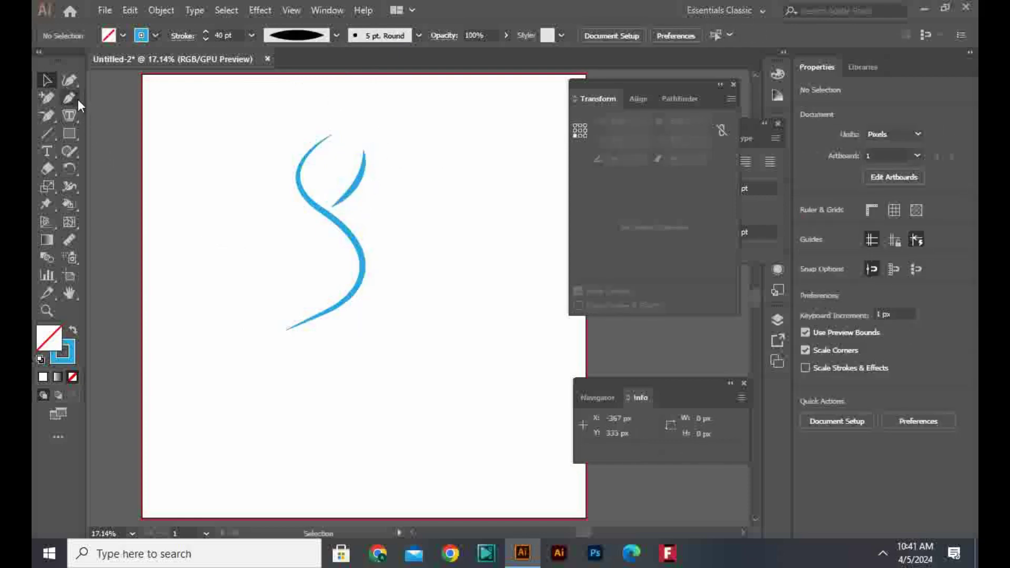
# Draw an open bulging path about 464 by 556 px with the Pen tool, left of the S-curve's lower half
pyautogui.press('p')
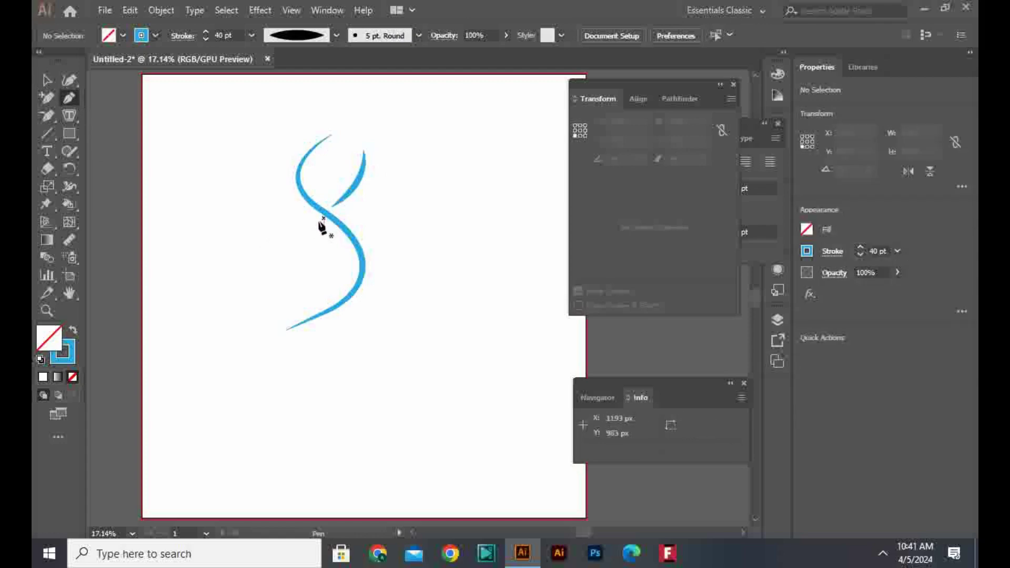
pyautogui.click(318, 217)
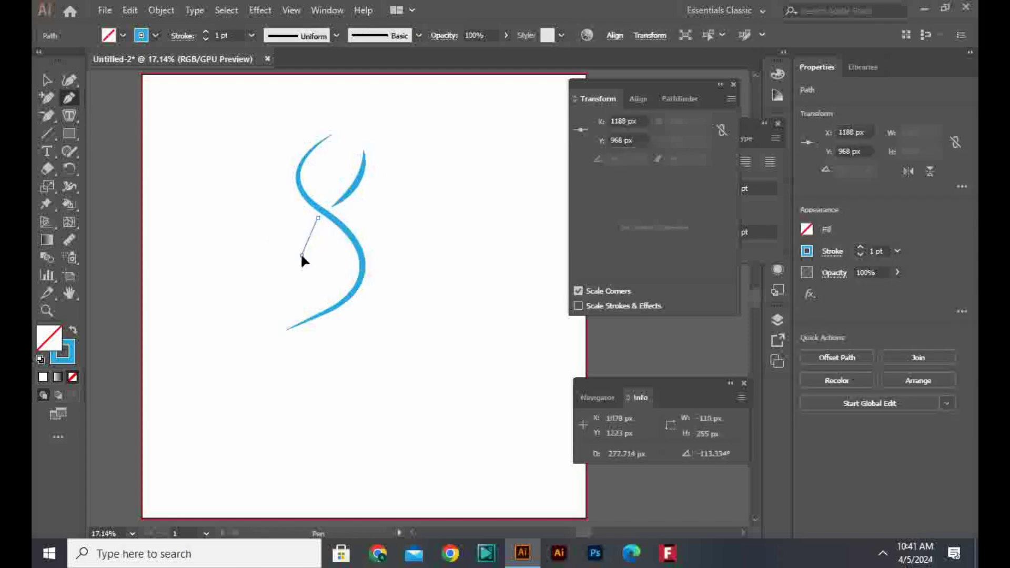
pyautogui.moveTo(301, 252); pyautogui.dragTo(346, 322)
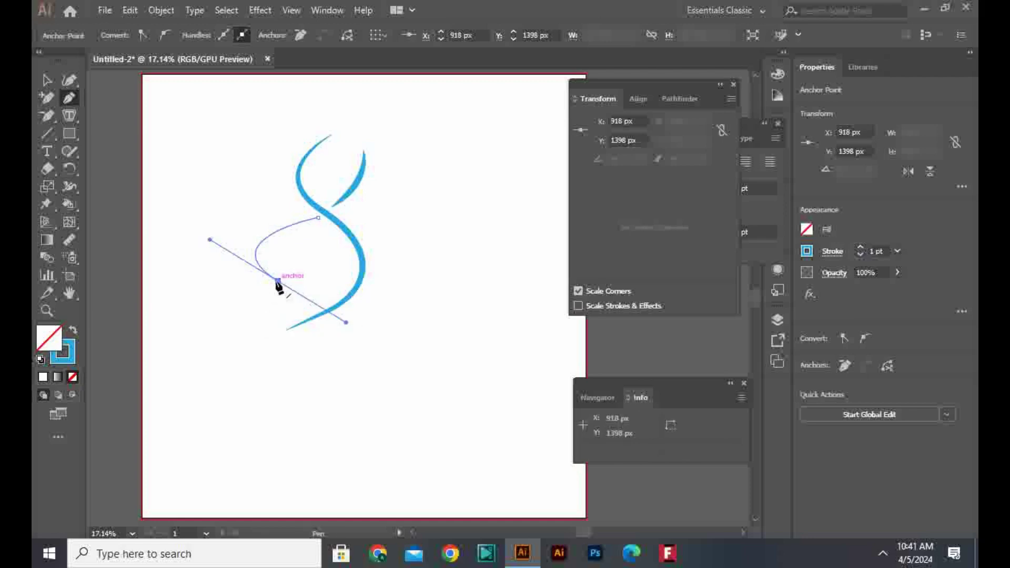
pyautogui.click(324, 299)
pyautogui.press('v')
pyautogui.click(136, 226)
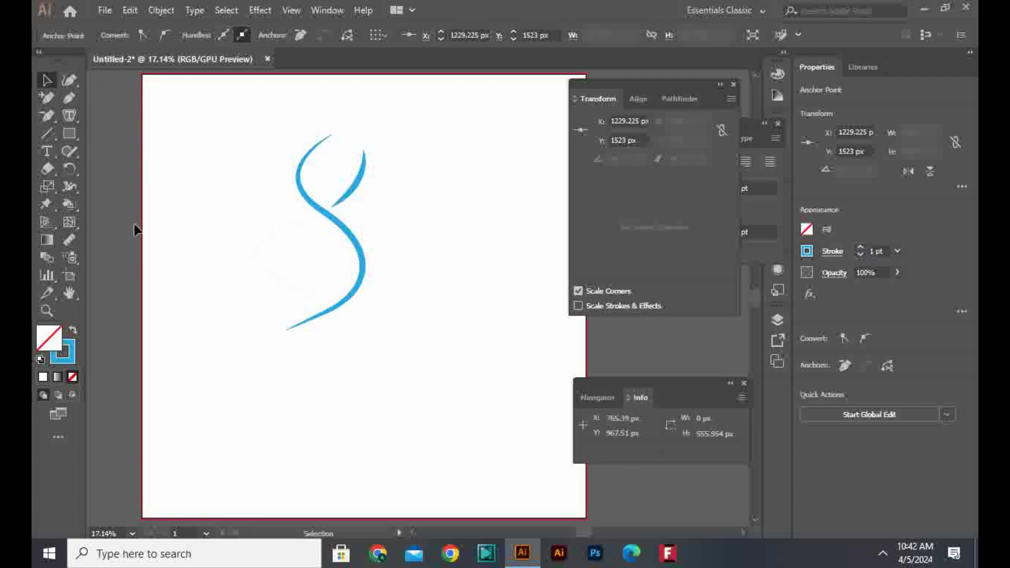
pyautogui.click(269, 276)
# Reshape the lower-left path into an arc about 212 by 586 px by deleting its middle anchor and bending it with the Curvature tool
pyautogui.click(67, 97)
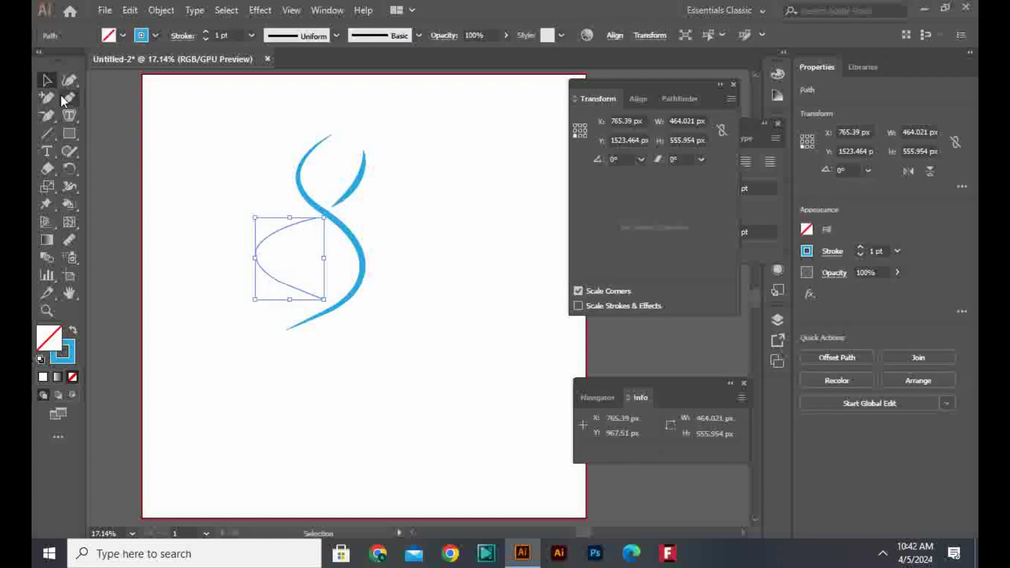
pyautogui.click(277, 280)
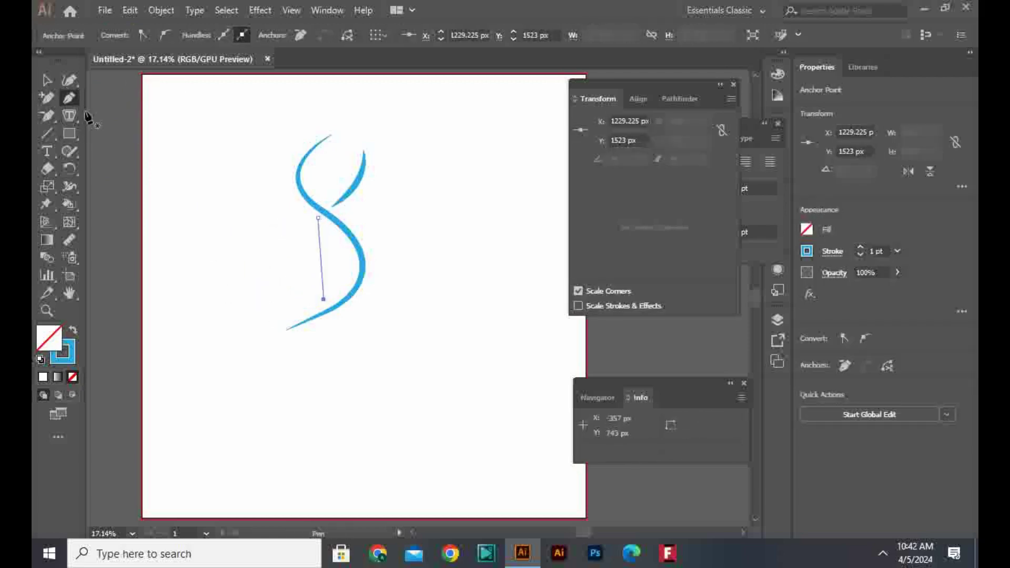
pyautogui.click(69, 81)
pyautogui.moveTo(321, 260); pyautogui.dragTo(287, 260)
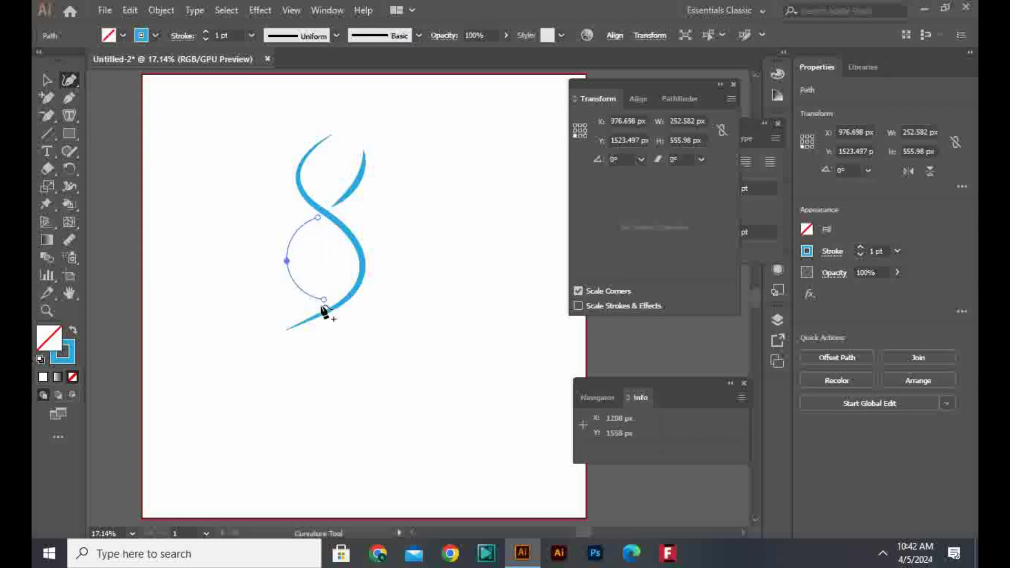
pyautogui.moveTo(323, 300); pyautogui.dragTo(302, 303)
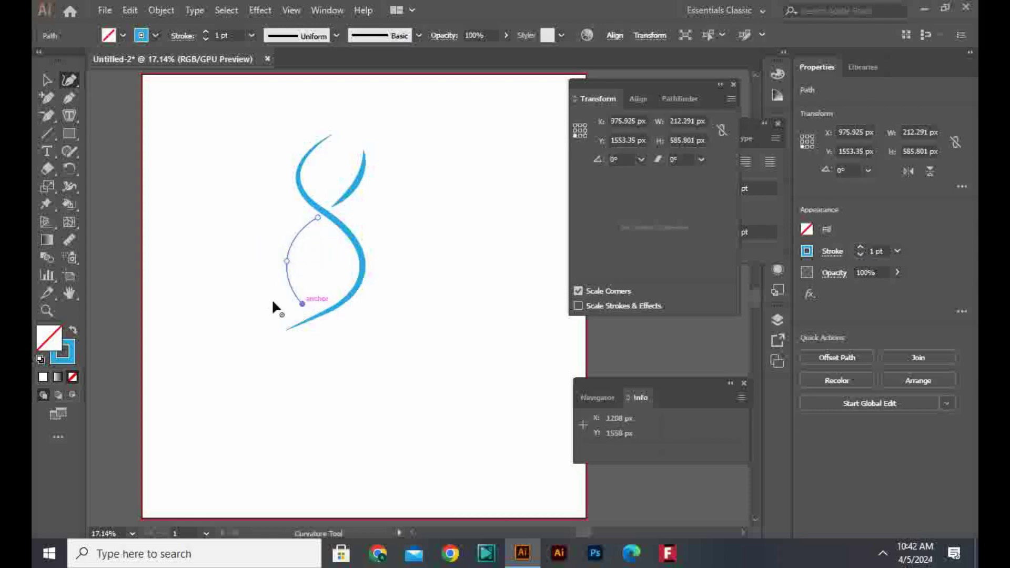
pyautogui.click(51, 86)
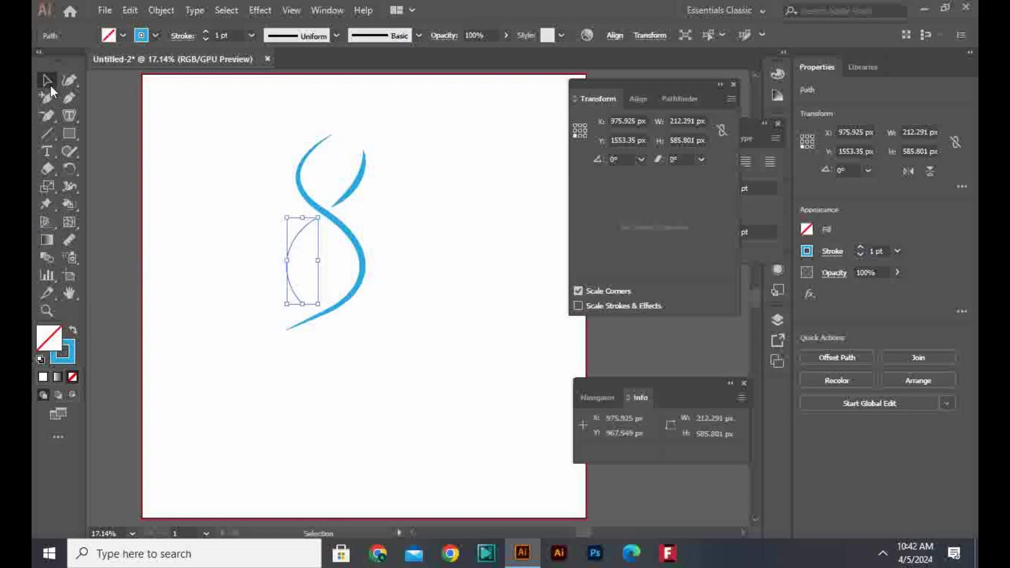
# Set the lower-left arc's stroke to 40 pt with the lens-shaped width profile and deselect it
pyautogui.click(252, 36)
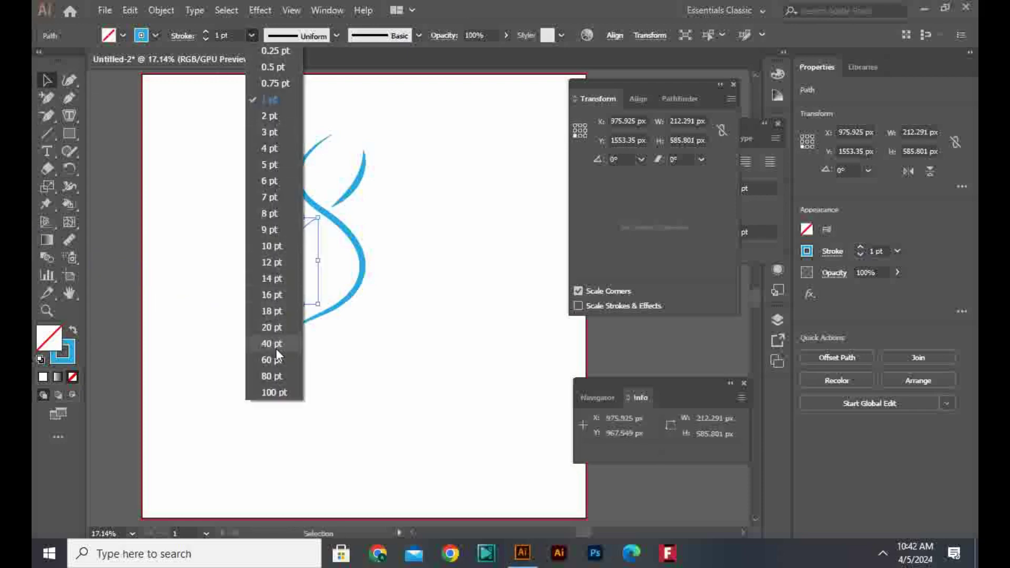
pyautogui.click(273, 344)
pyautogui.click(294, 36)
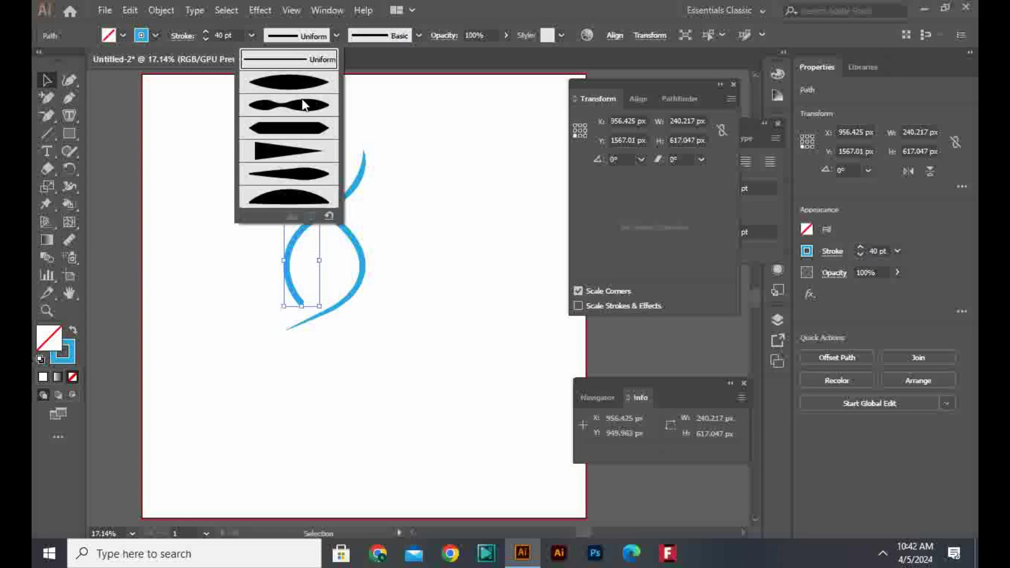
pyautogui.click(300, 86)
pyautogui.click(439, 248)
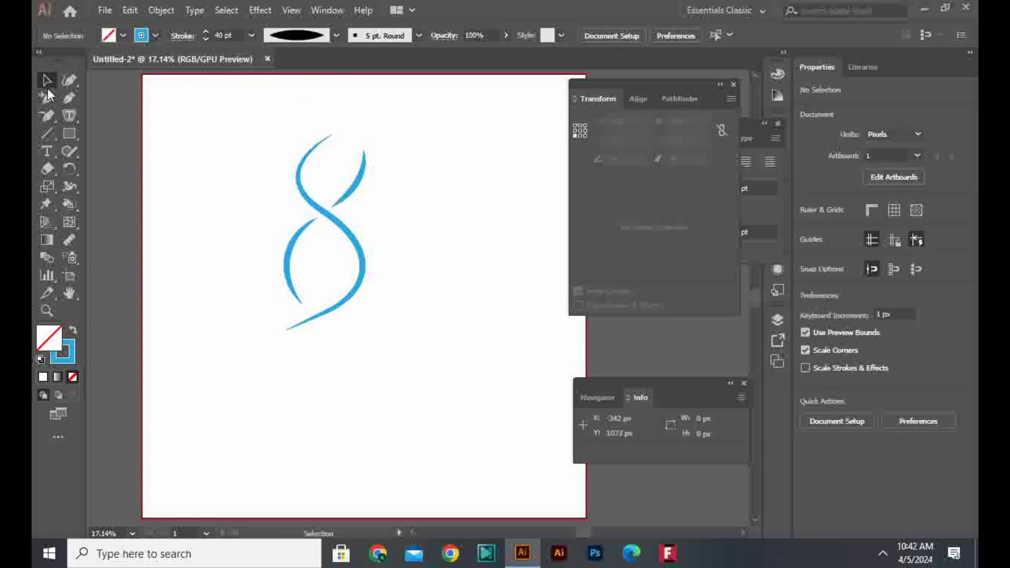
# Draw a short diagonal line with the Pen tool, running down and right from just below the S-curve's lower end
pyautogui.click(68, 98)
pyautogui.click(317, 322)
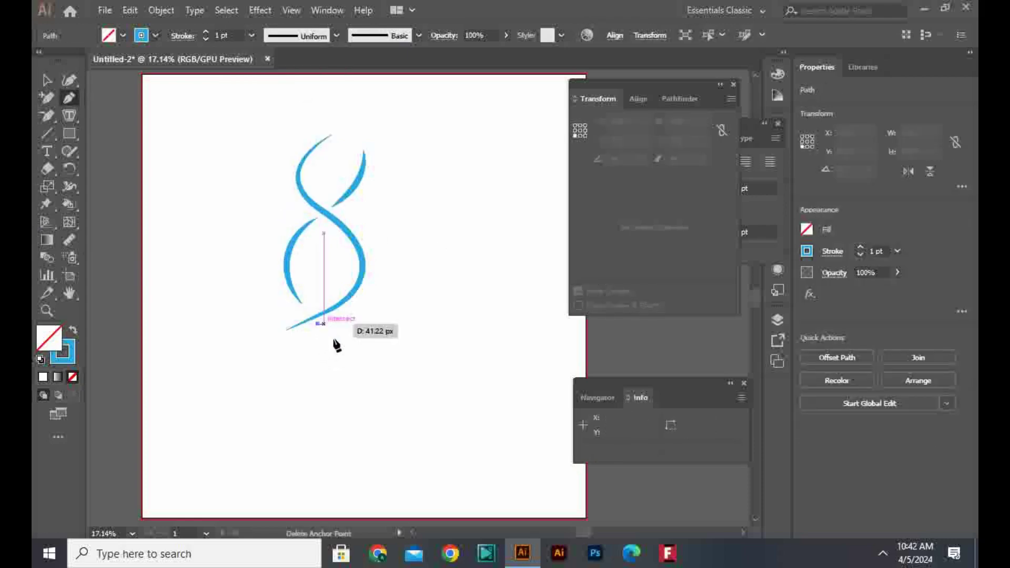
pyautogui.click(342, 347)
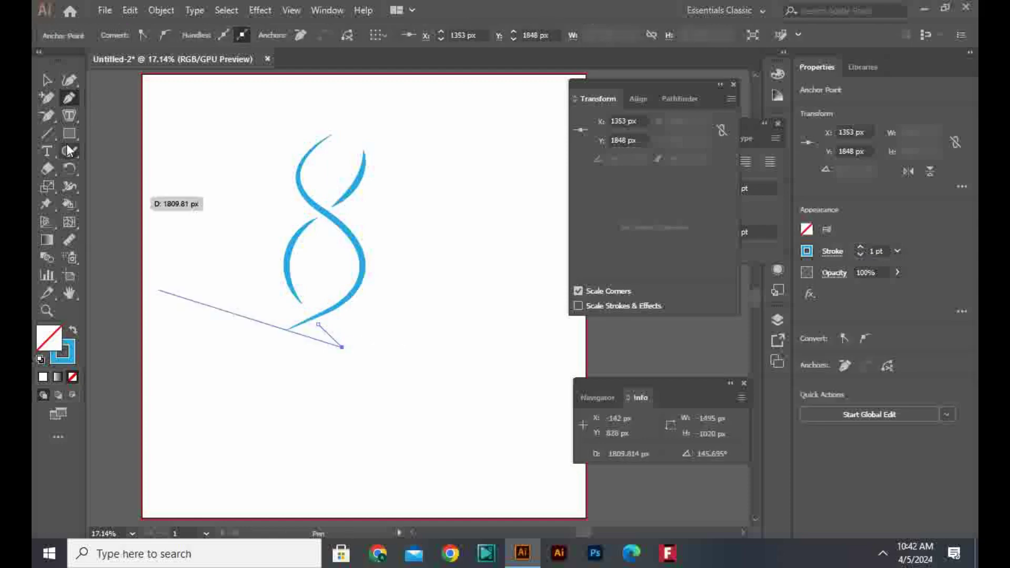
pyautogui.click(47, 80)
pyautogui.click(352, 342)
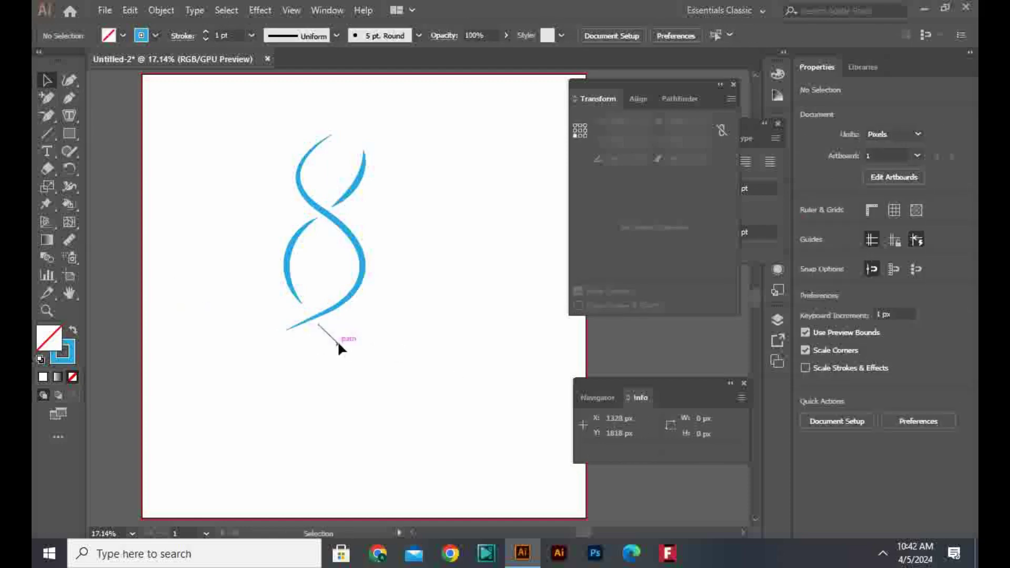
# Set the short diagonal line below the S-curve to a 40 pt stroke with the lens-shaped width profile and deselect it
pyautogui.click(336, 340)
pyautogui.click(251, 40)
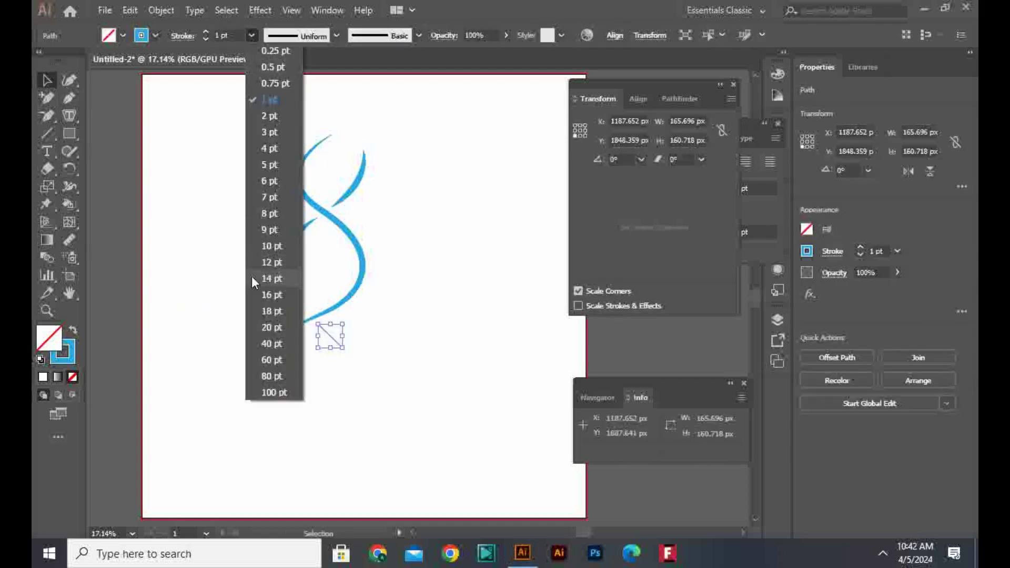
pyautogui.click(262, 343)
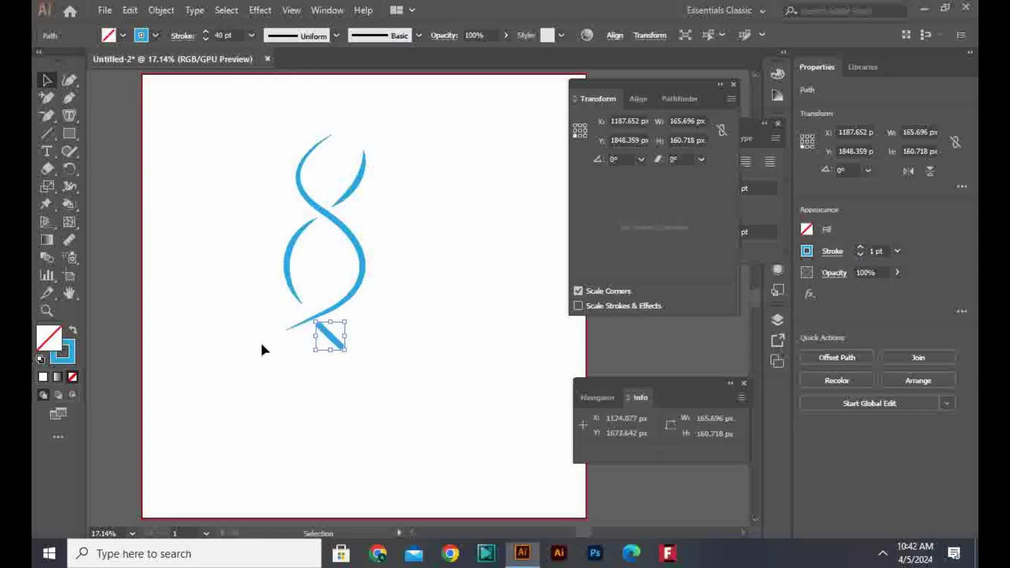
pyautogui.click(291, 37)
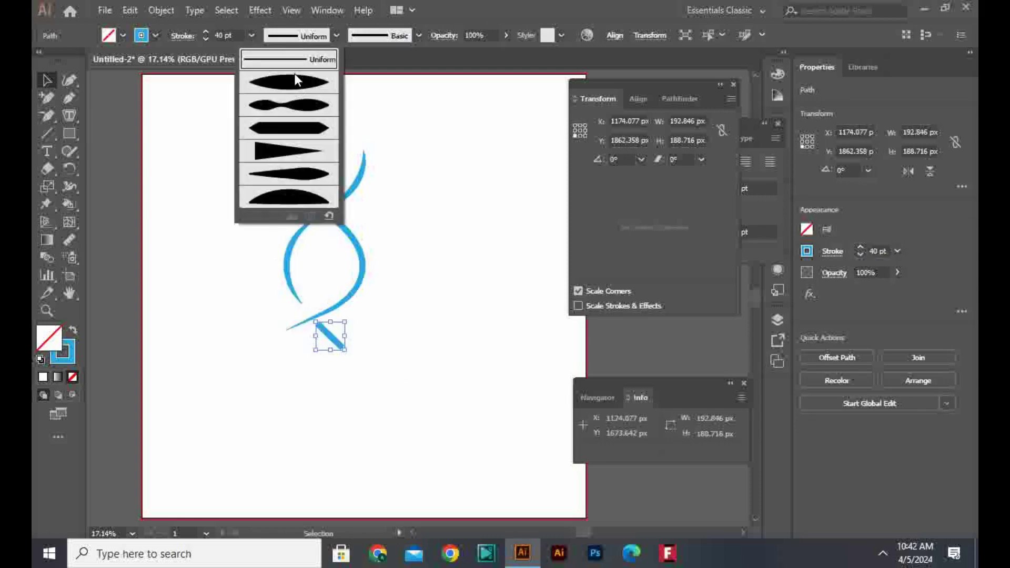
pyautogui.click(294, 75)
pyautogui.click(419, 213)
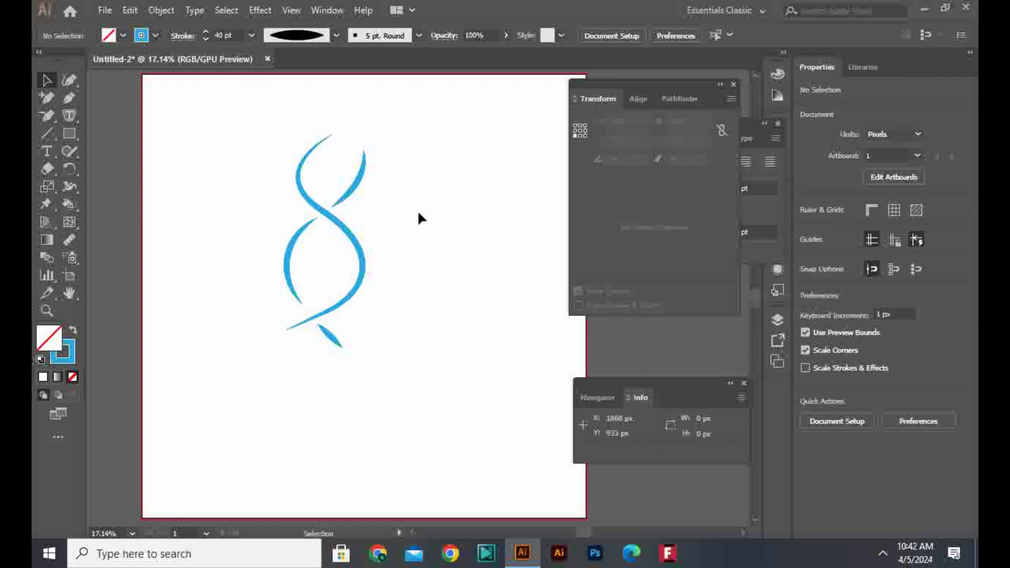
# Draw a gently sloping straight line about 245 by 86 px with the Pen tool between the two upper strands
pyautogui.click(69, 98)
pyautogui.click(317, 161)
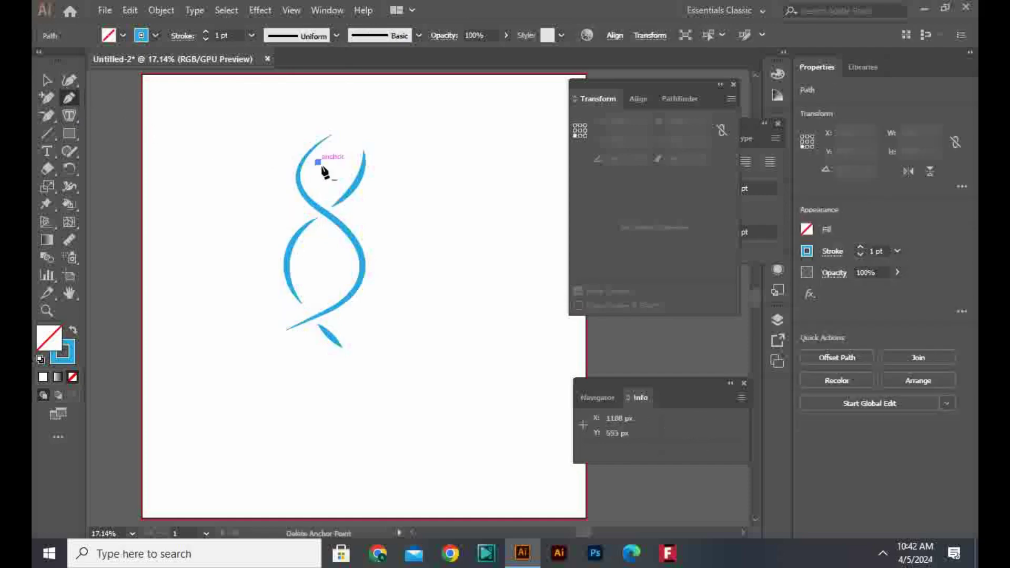
pyautogui.click(354, 175)
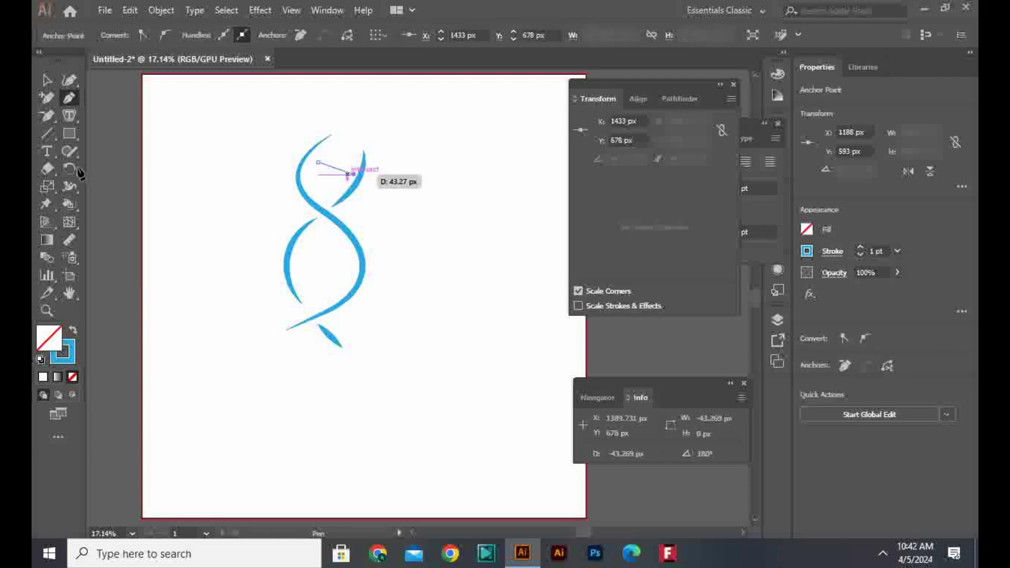
pyautogui.press('v')
pyautogui.click(345, 180)
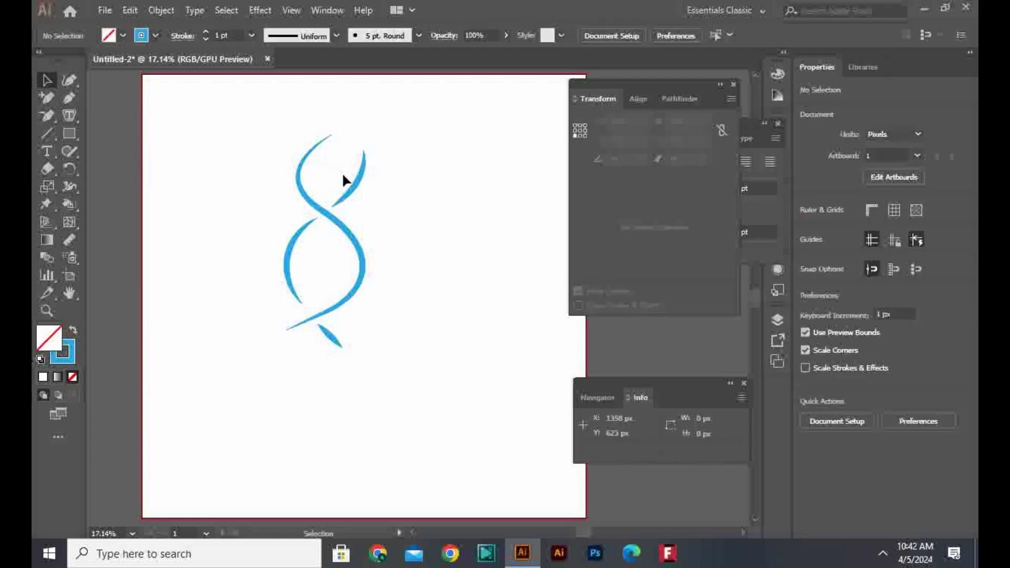
# Give the new line between the upper strands a magenta 6 pt stroke with the lens-shaped width profile
pyautogui.click(329, 168)
pyautogui.click(141, 35)
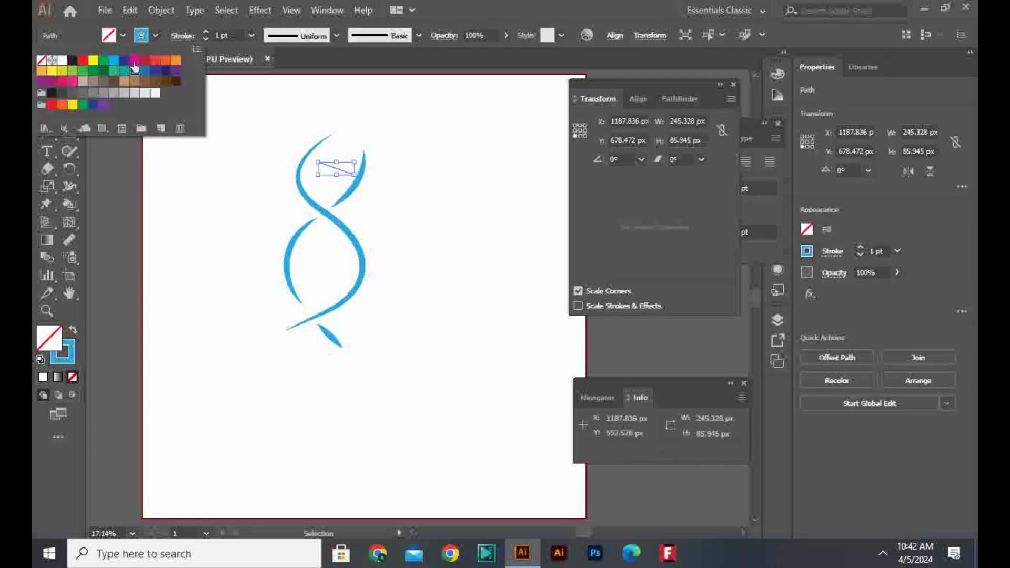
pyautogui.click(134, 65)
pyautogui.click(251, 35)
pyautogui.click(254, 172)
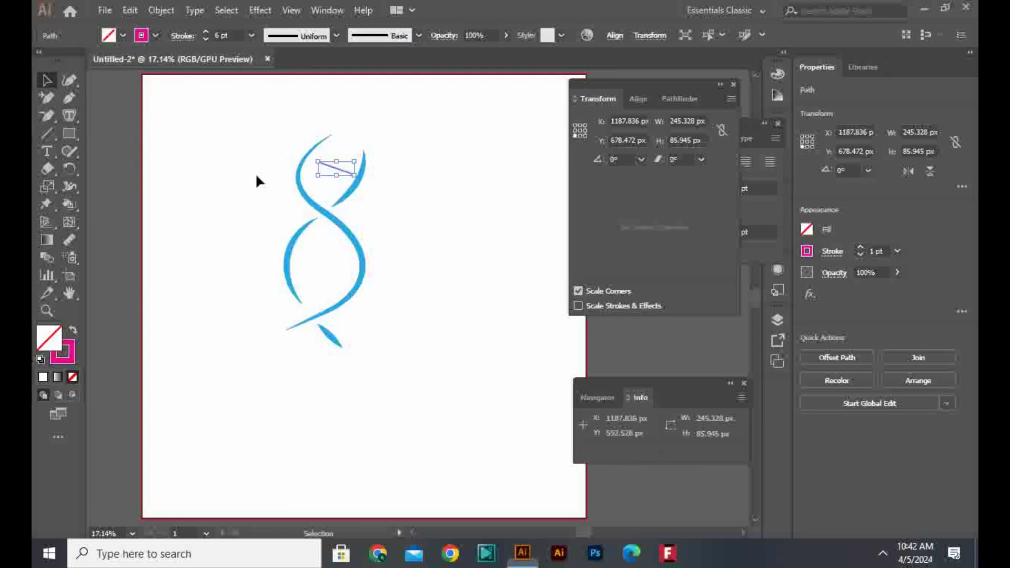
pyautogui.hotkey('ctrl', '=')
pyautogui.hotkey('ctrl', '=')
pyautogui.hotkey('ctrl', '=')
pyautogui.hotkey('ctrl', '=')
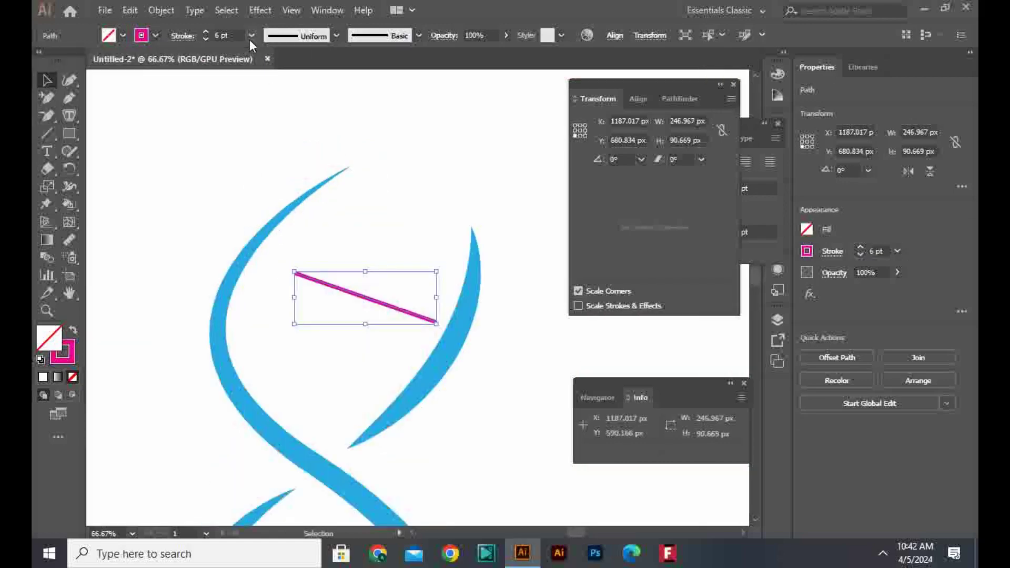
pyautogui.click(294, 35)
pyautogui.click(286, 81)
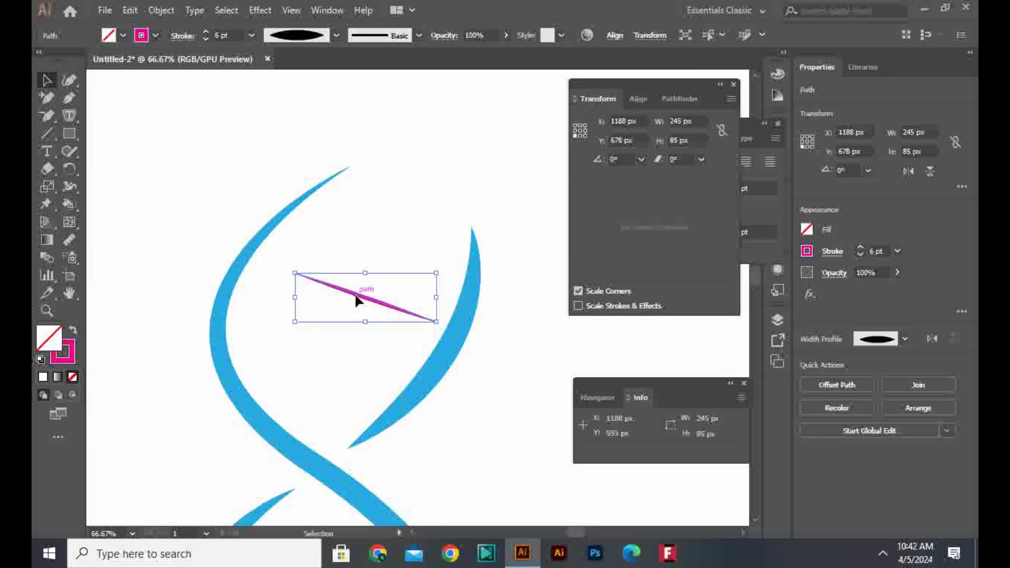
# Duplicate the magenta line as rungs across the helix, placing two in the upper loop and three in the lower loop
pyautogui.moveTo(356, 299); pyautogui.dragTo(288, 342)
pyautogui.click(289, 392)
pyautogui.scroll(-4, 289, 392)
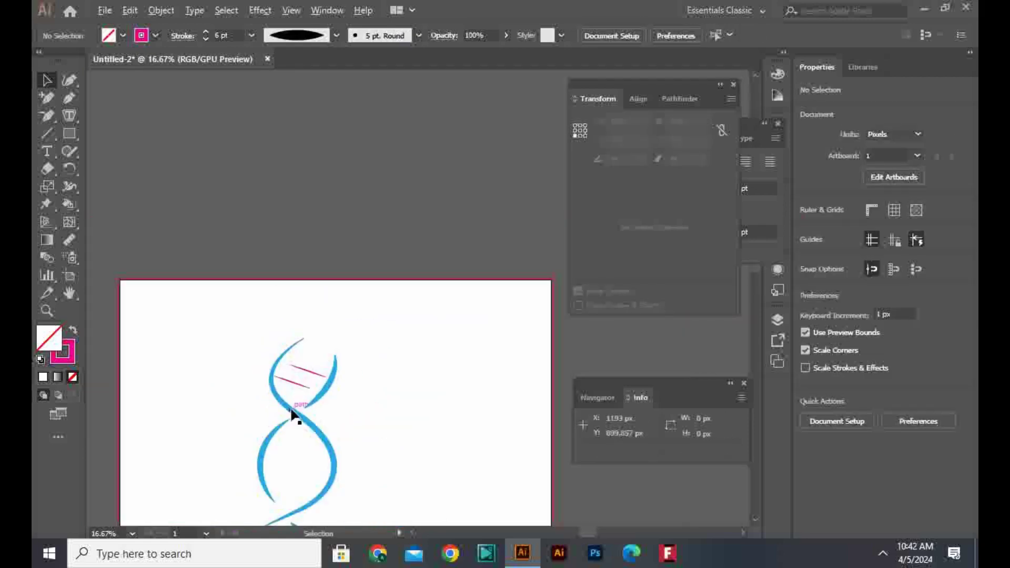
pyautogui.scroll(2, 289, 392)
pyautogui.moveTo(293, 413); pyautogui.dragTo(315, 416)
pyautogui.scroll(-3, 314, 408)
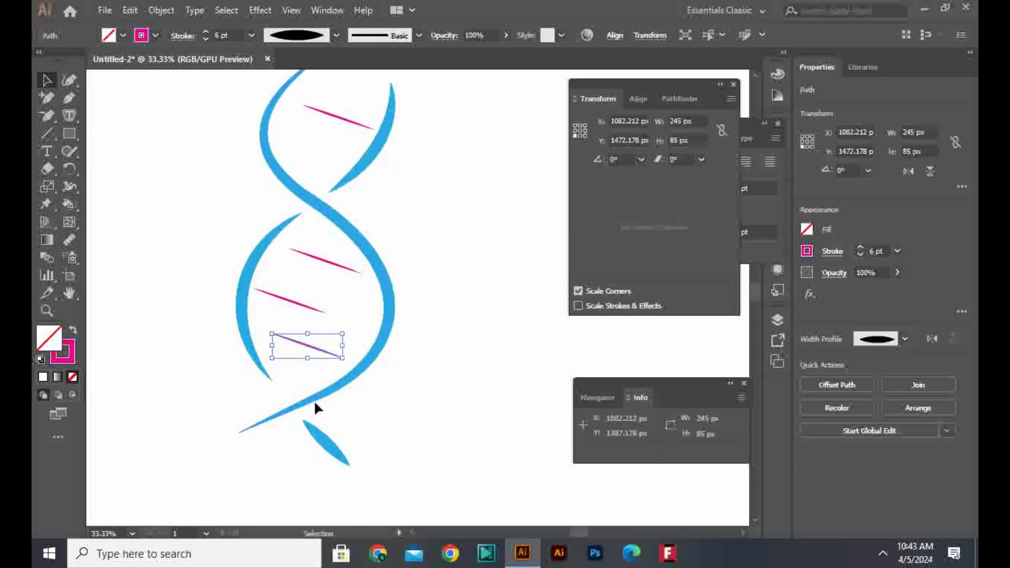
pyautogui.click(384, 418)
pyautogui.keyDown('alt'); pyautogui.scroll(-3, 384, 418); pyautogui.keyUp('alt')
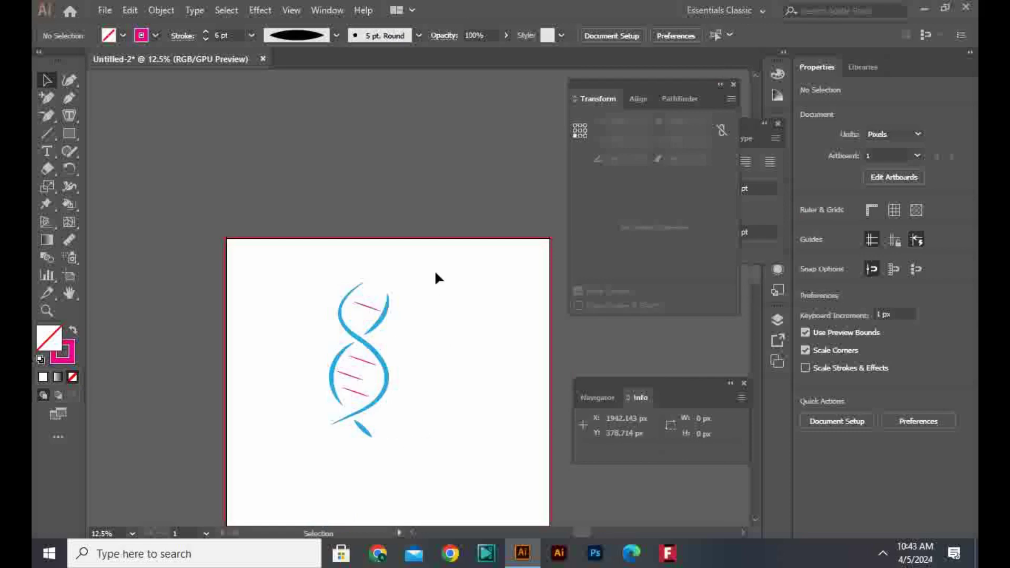
pyautogui.moveTo(376, 317); pyautogui.dragTo(370, 322)
# Select all the strands and rungs of the helix and group them
pyautogui.moveTo(428, 267); pyautogui.dragTo(292, 506)
pyautogui.rightClick(292, 506)
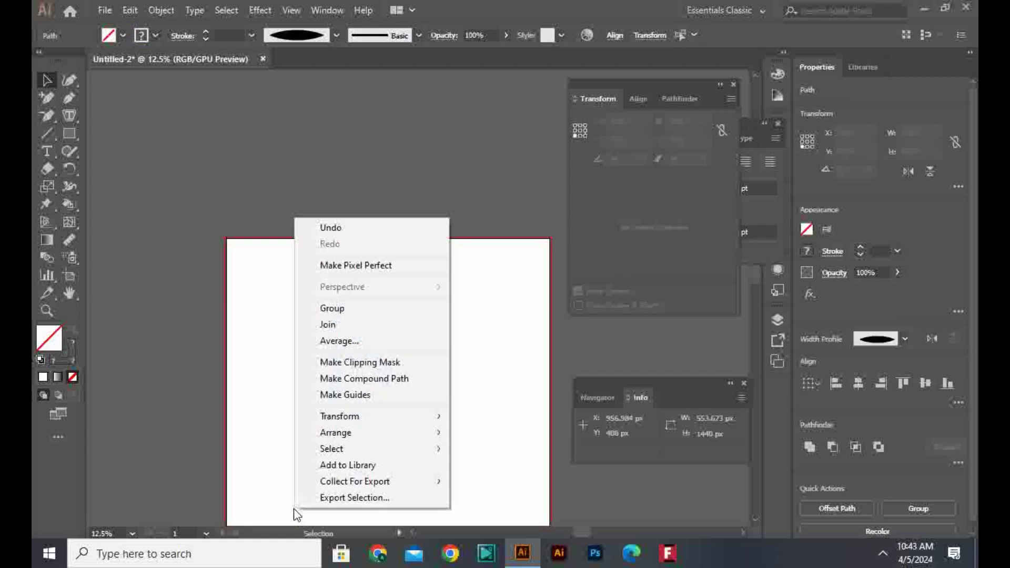
pyautogui.click(333, 308)
pyautogui.click(356, 277)
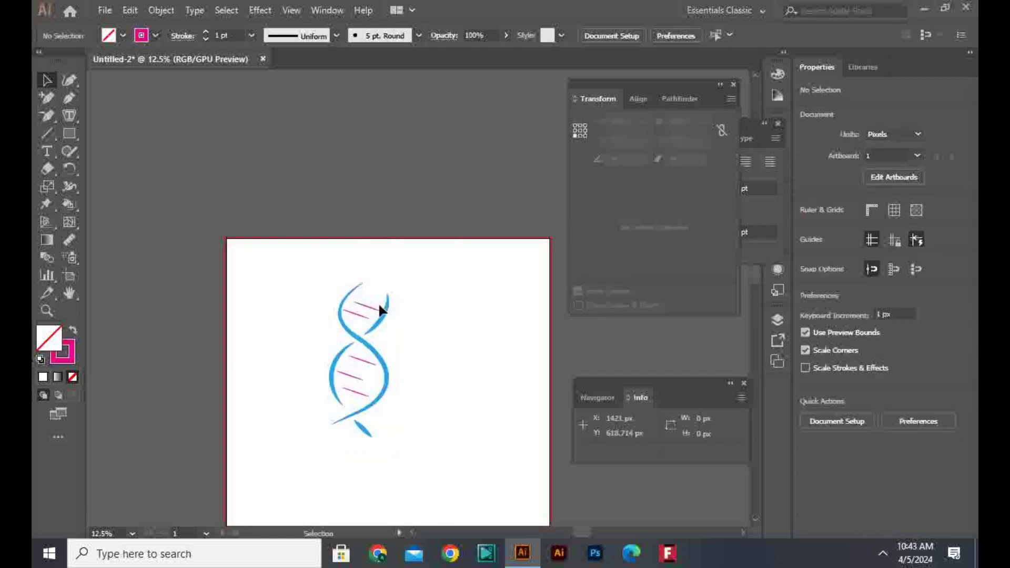
# Shrink and rotate the helix group to 316.03°, about 882 by 804 px, placing it in the artboard's upper-left area
pyautogui.click(380, 309)
pyautogui.moveTo(388, 283); pyautogui.dragTo(382, 305)
pyautogui.scroll(2, 376, 412)
pyautogui.moveTo(392, 195); pyautogui.dragTo(396, 295)
pyautogui.moveTo(353, 261); pyautogui.dragTo(246, 174)
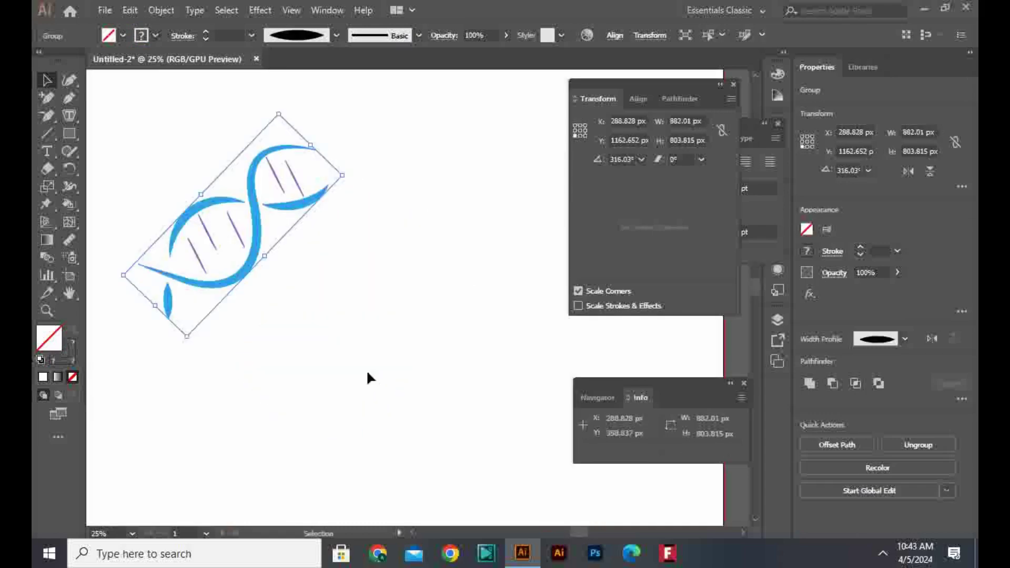
pyautogui.click(366, 369)
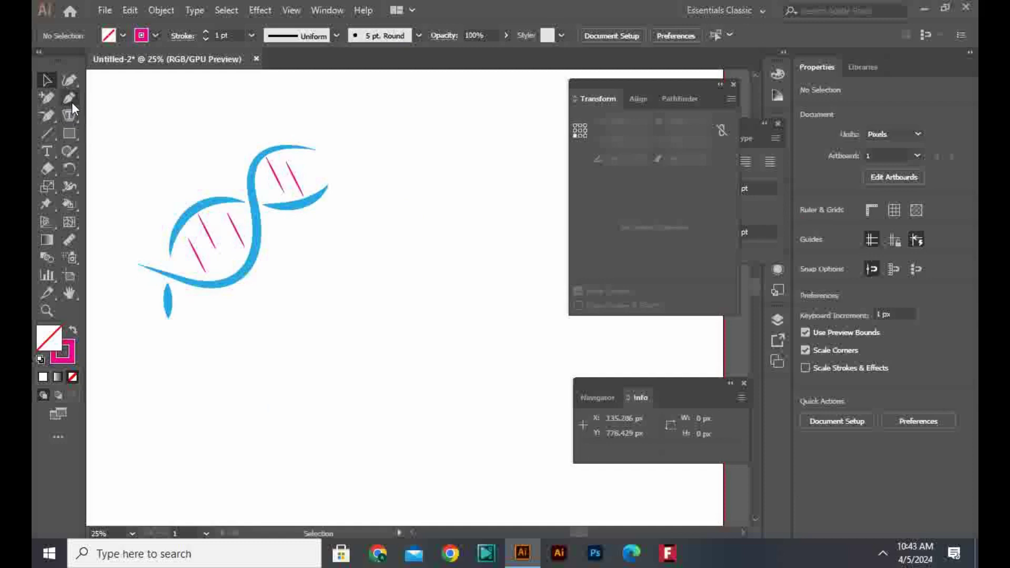
# Draw a circle about 875 px in diameter with the Ellipse tool, to the right of the helix
pyautogui.click(70, 131)
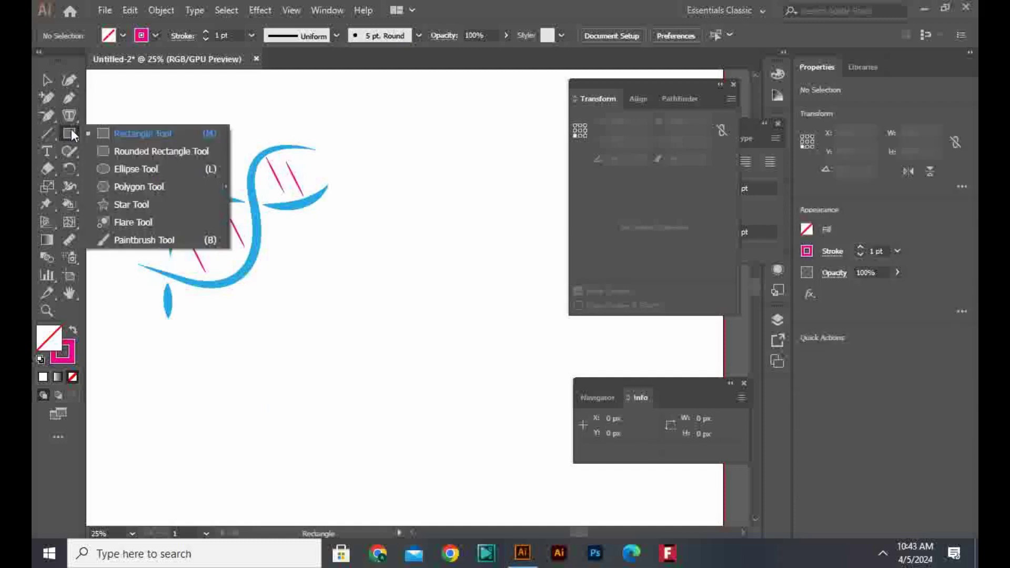
pyautogui.click(112, 168)
pyautogui.moveTo(434, 214); pyautogui.dragTo(504, 313)
pyautogui.click(47, 79)
# Remove the circle's stroke and fill it with dark blue
pyautogui.click(141, 35)
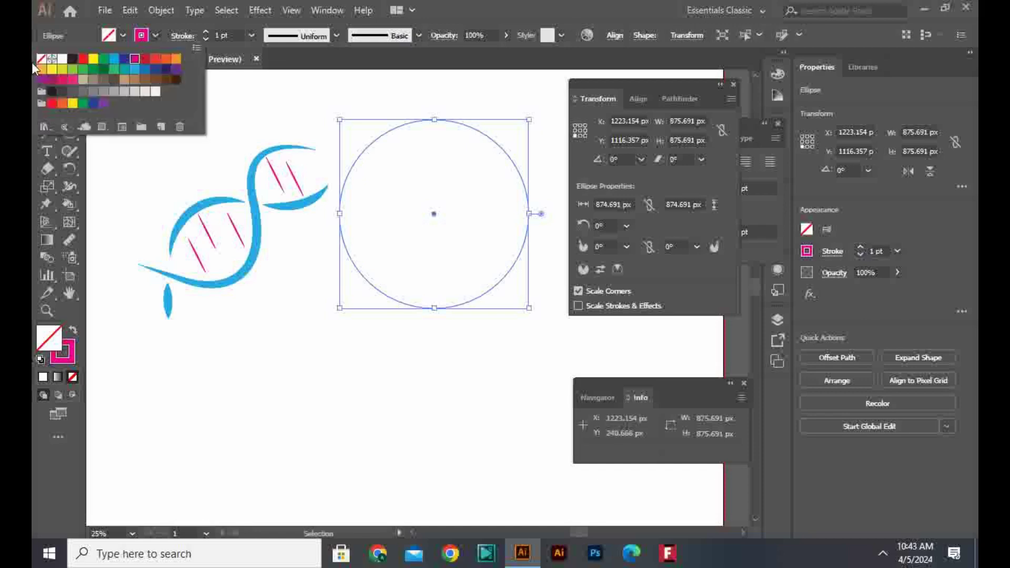
pyautogui.click(40, 58)
pyautogui.click(122, 35)
pyautogui.click(123, 35)
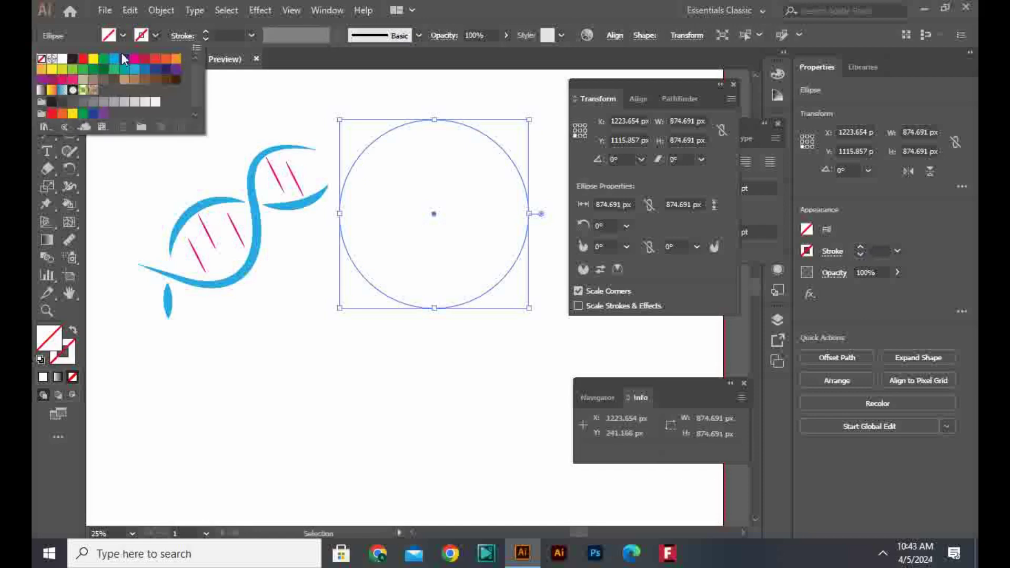
pyautogui.click(124, 58)
# Paste a copy of the dark blue circle in front and shrink it about its centre to form a smaller concentric circle
pyautogui.click(126, 10)
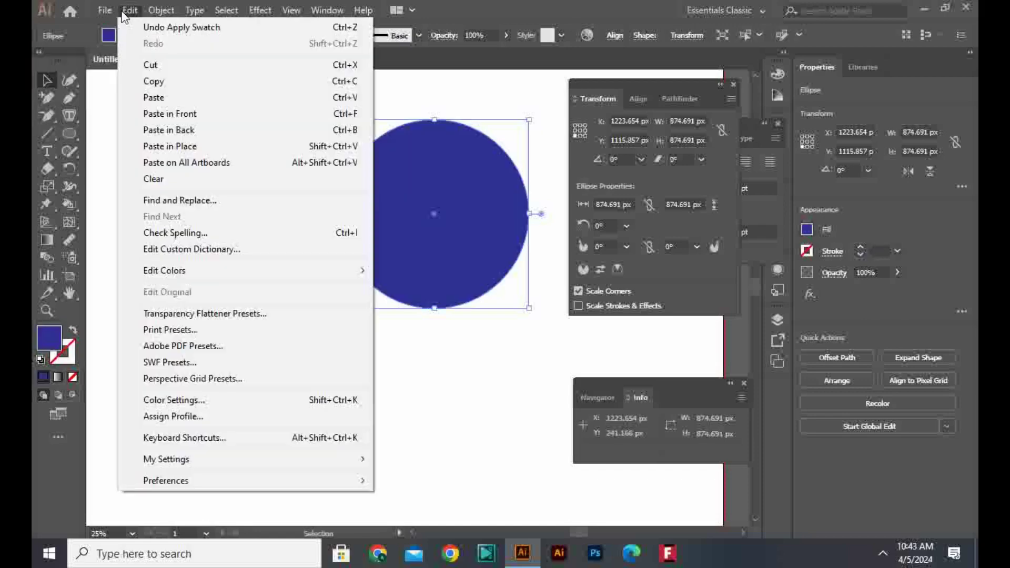
pyautogui.click(143, 80)
pyautogui.click(130, 11)
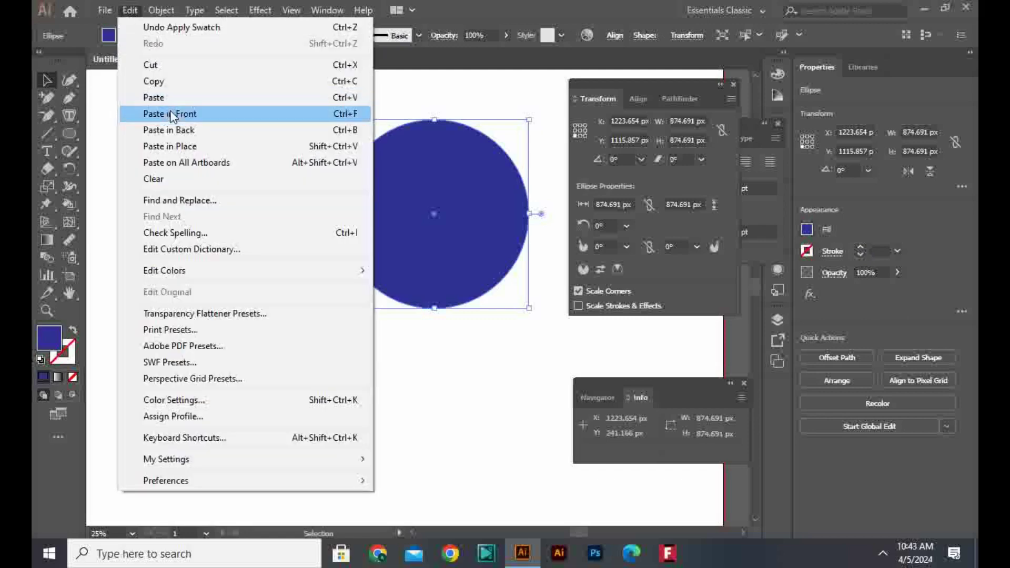
pyautogui.click(163, 112)
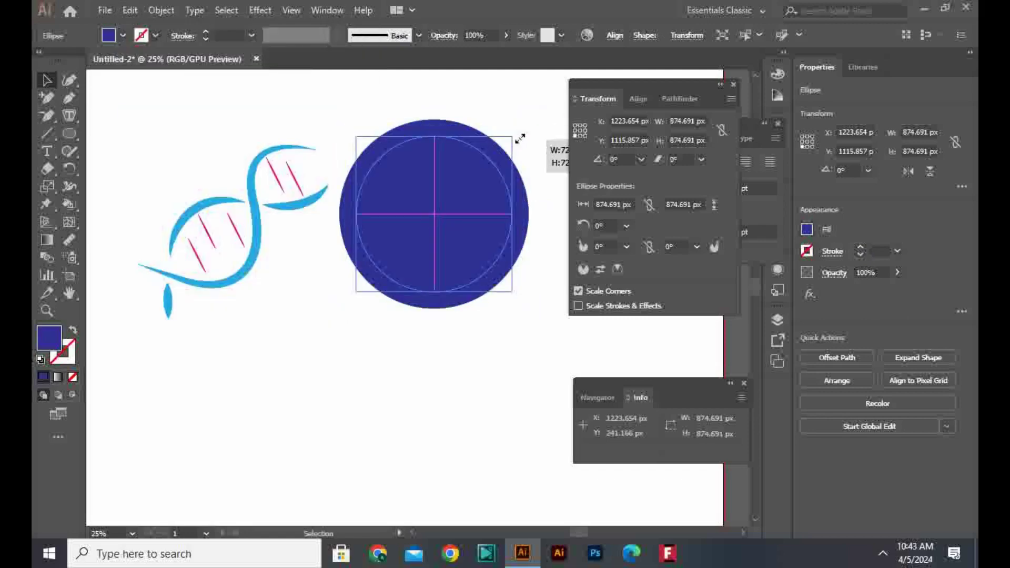
# Select both concentric circles and subtract the smaller one with Minus Front to form a ring
pyautogui.moveTo(537, 127); pyautogui.dragTo(324, 429)
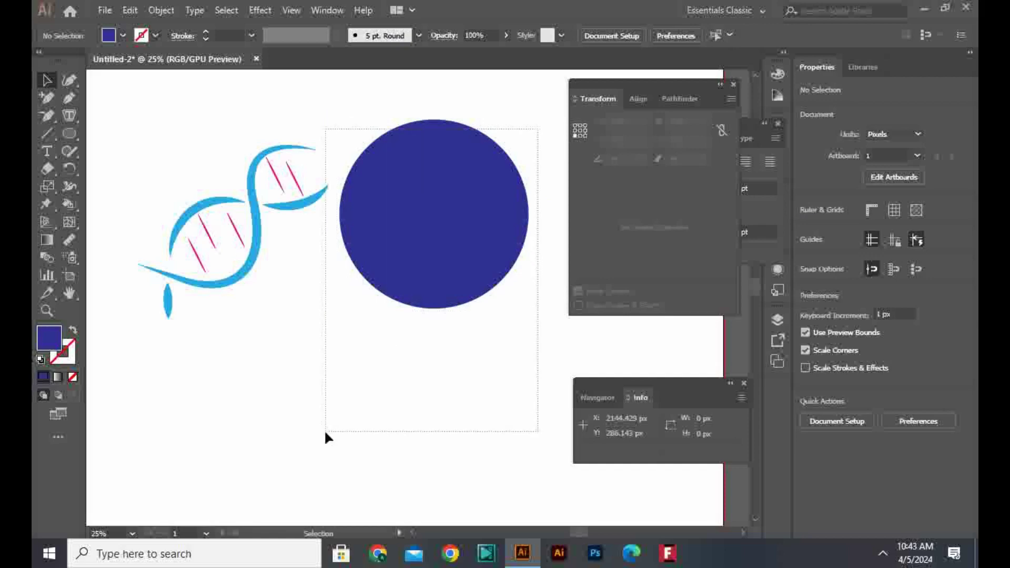
pyautogui.click(317, 415)
pyautogui.click(458, 205)
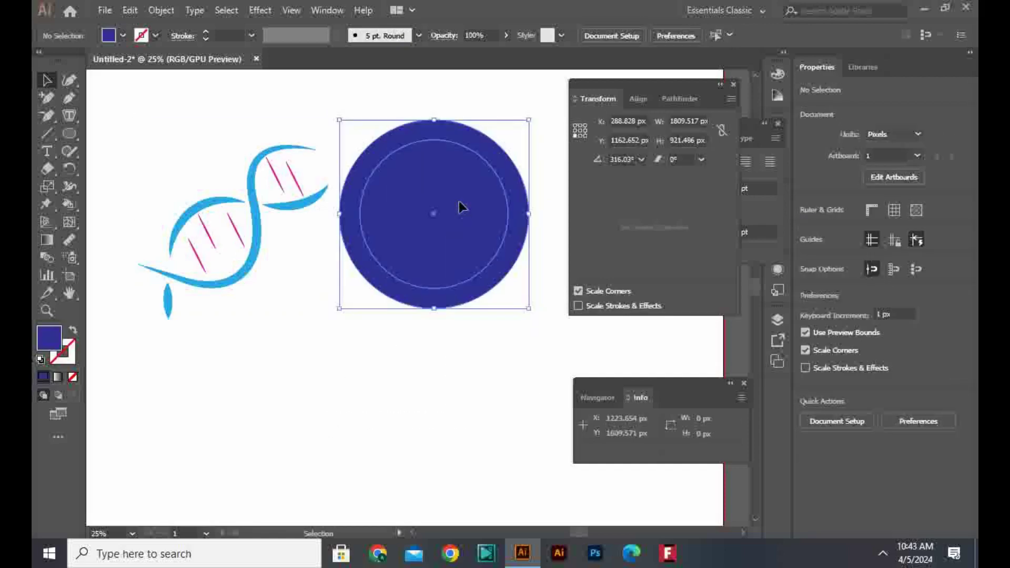
pyautogui.click(673, 100)
pyautogui.click(608, 139)
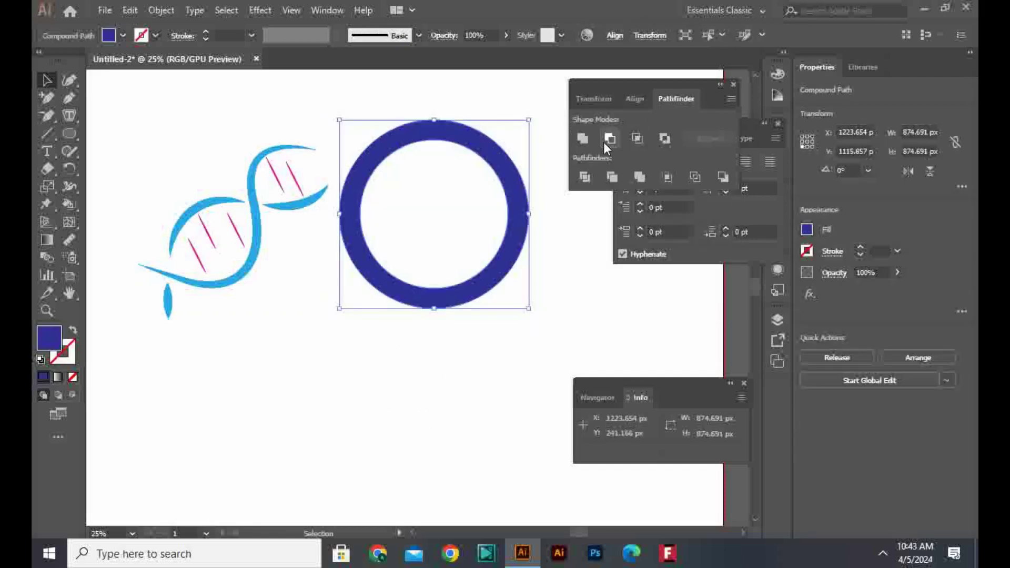
# Move the helix group up and left, farther away from the ring, and deselect it
pyautogui.click(548, 336)
pyautogui.moveTo(214, 207); pyautogui.dragTo(144, 171)
pyautogui.click(86, 125)
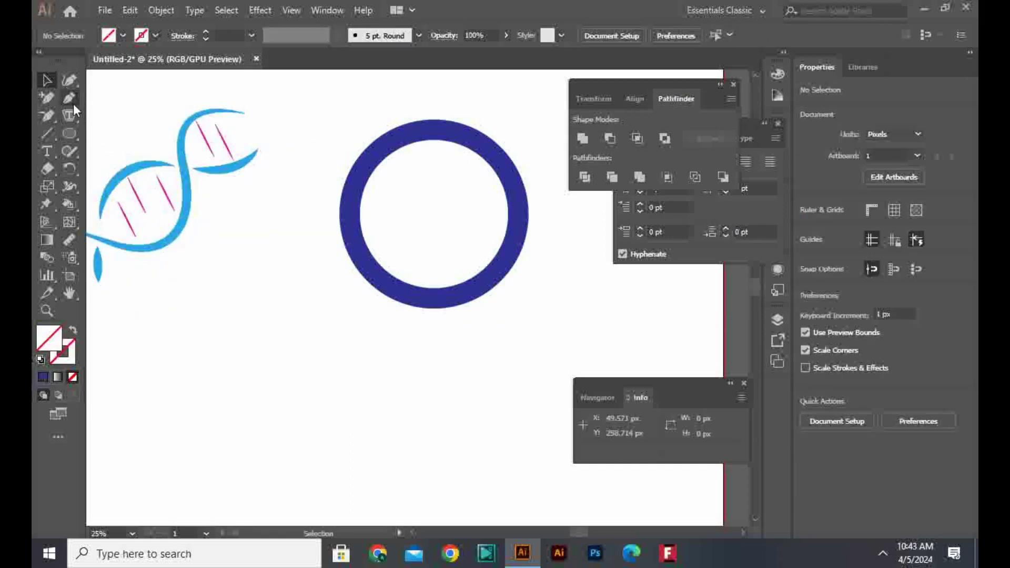
# Draw a closed five-cornered path with the Pen tool over the ring's upper-left part, with one corner inside the ring's hole
pyautogui.click(68, 98)
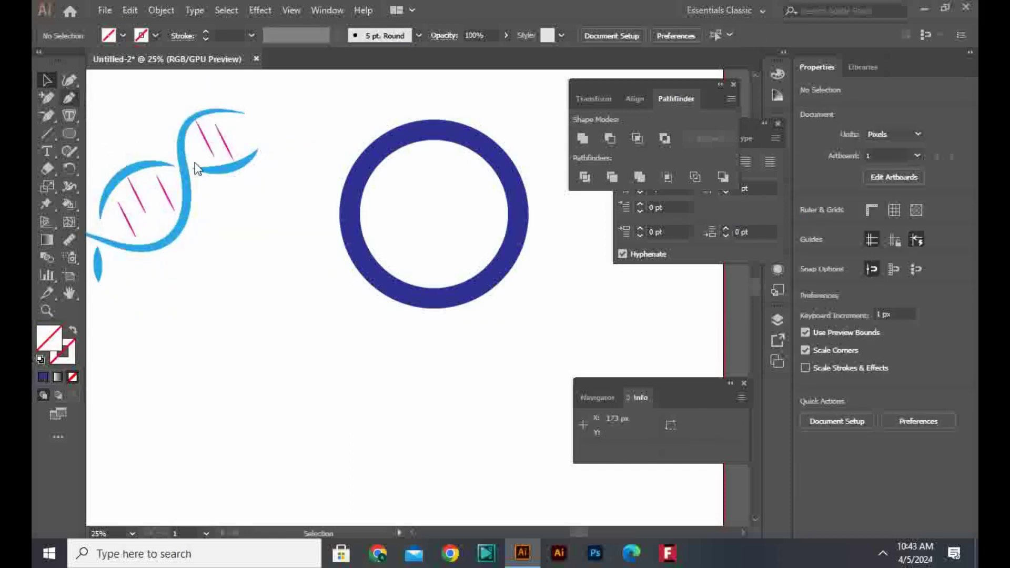
pyautogui.click(338, 252)
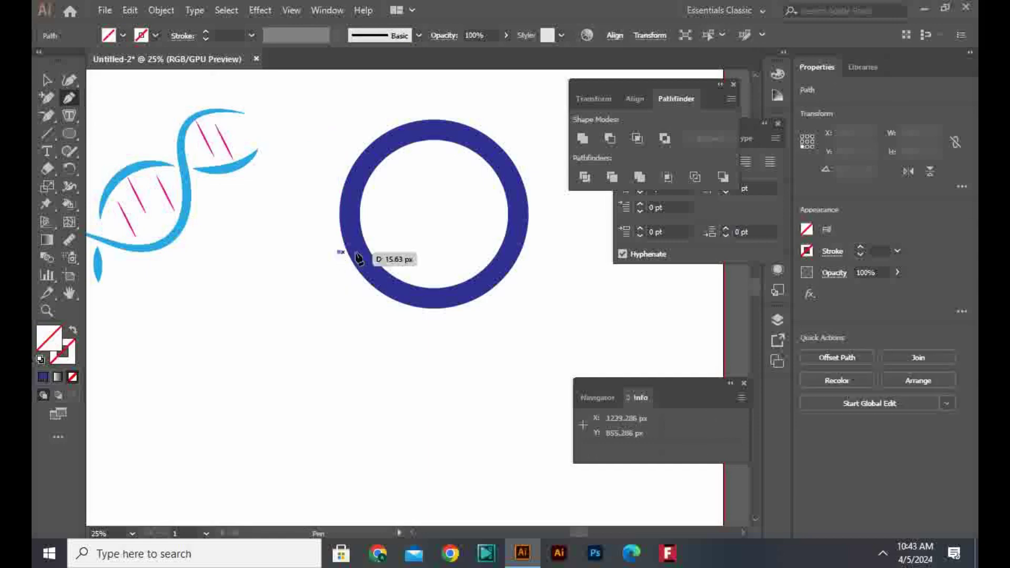
pyautogui.click(434, 248)
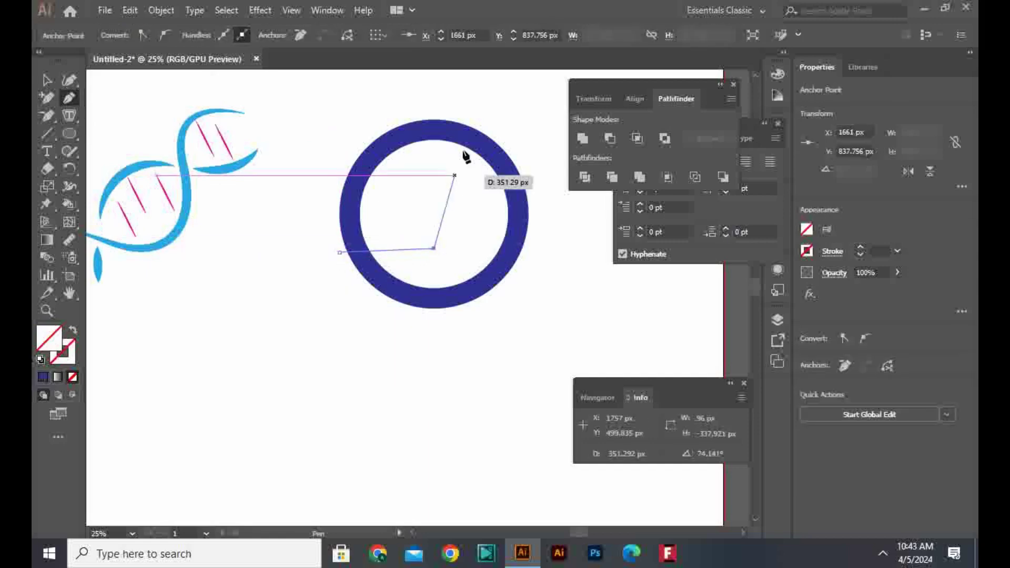
pyautogui.click(473, 102)
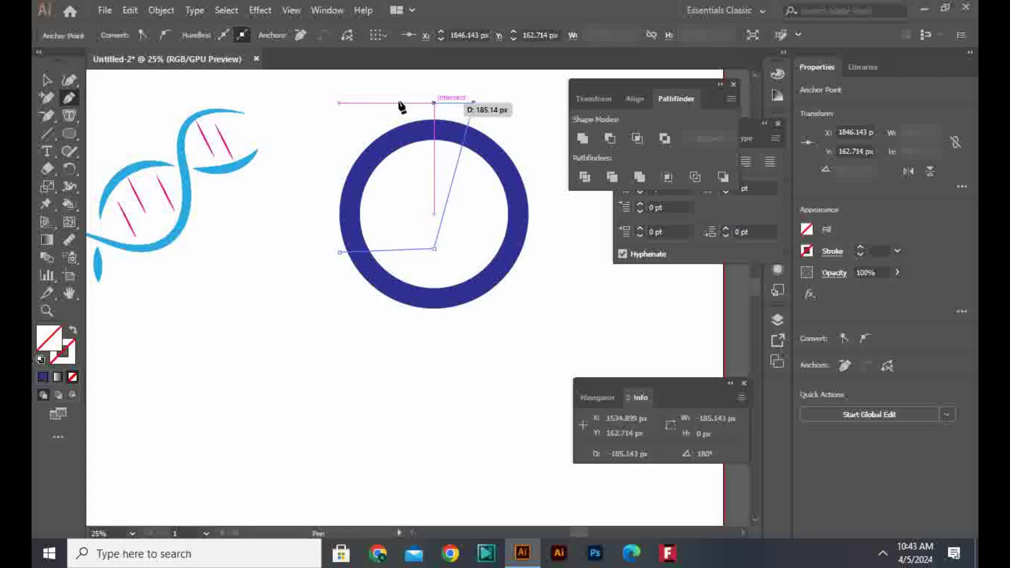
pyautogui.click(333, 103)
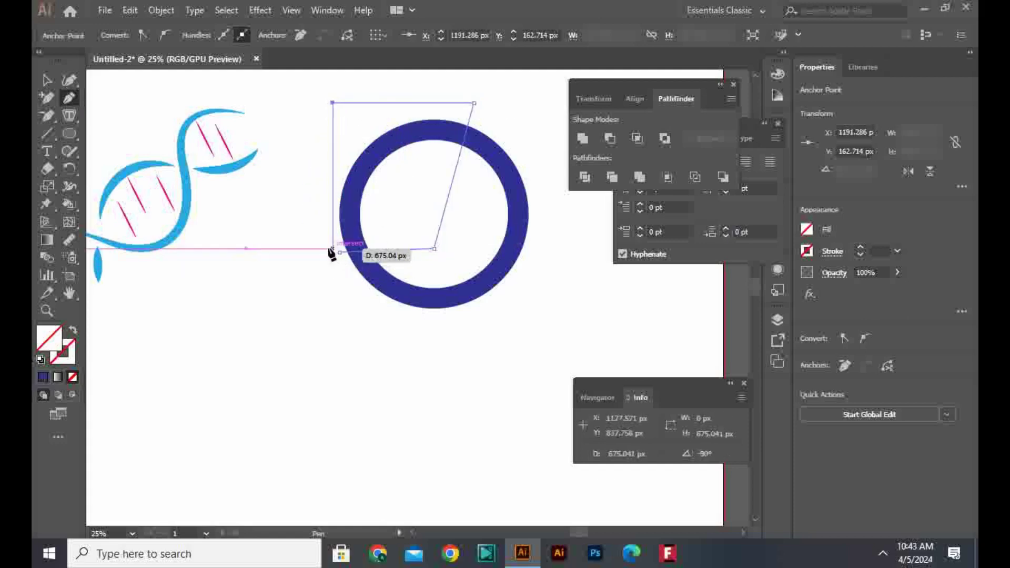
pyautogui.click(321, 248)
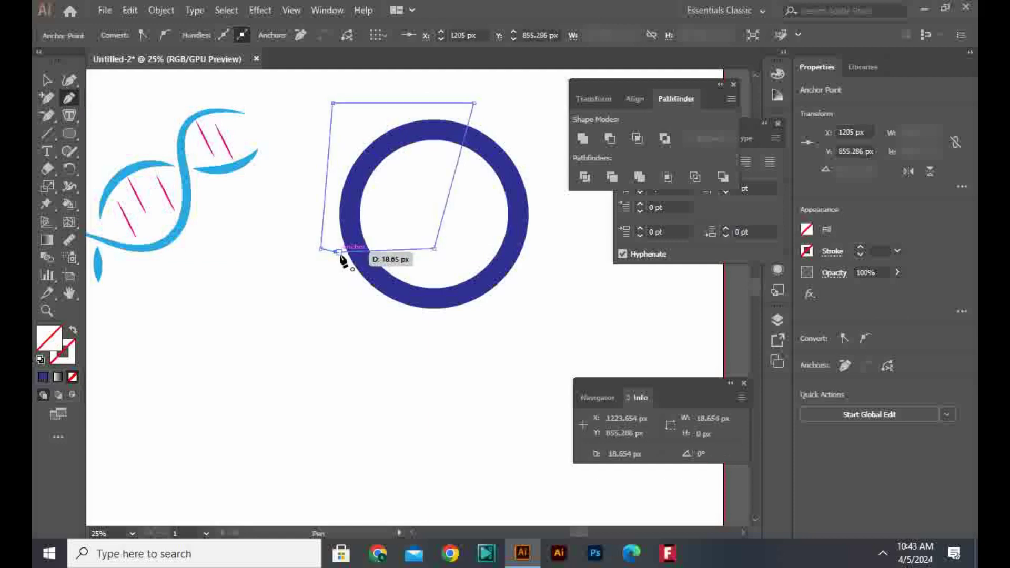
pyautogui.click(339, 252)
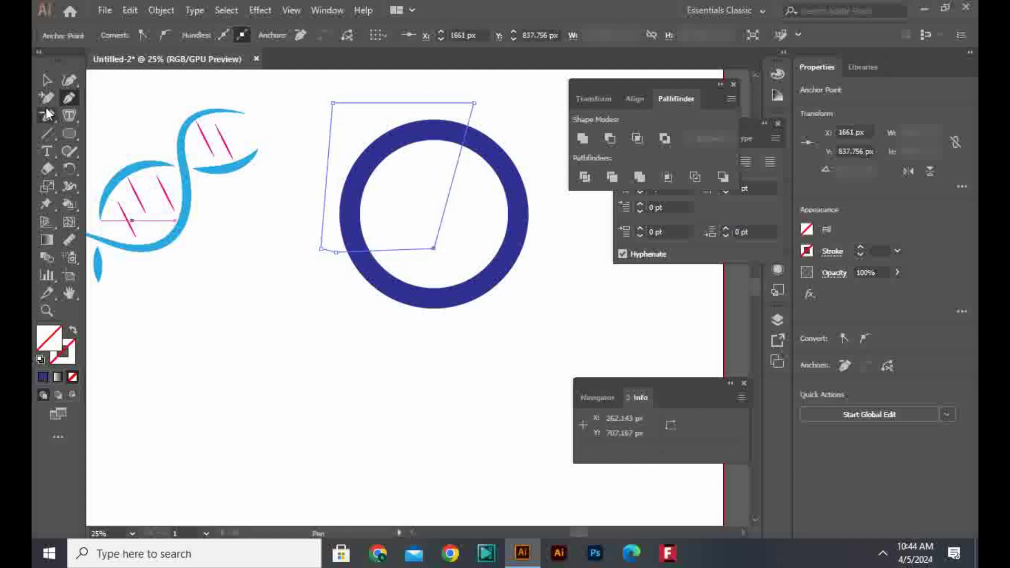
# Select the five-cornered path and the ring, and cut away the marked section with Minus Front to leave an open arc
pyautogui.press('v')
pyautogui.click(280, 178)
pyautogui.moveTo(304, 117); pyautogui.dragTo(436, 307)
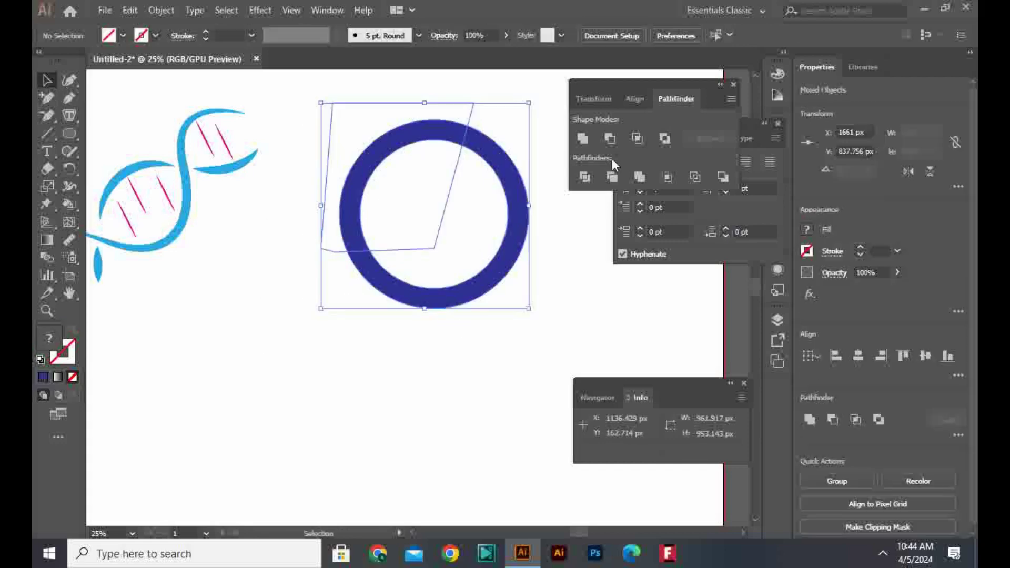
pyautogui.click(610, 138)
pyautogui.click(444, 395)
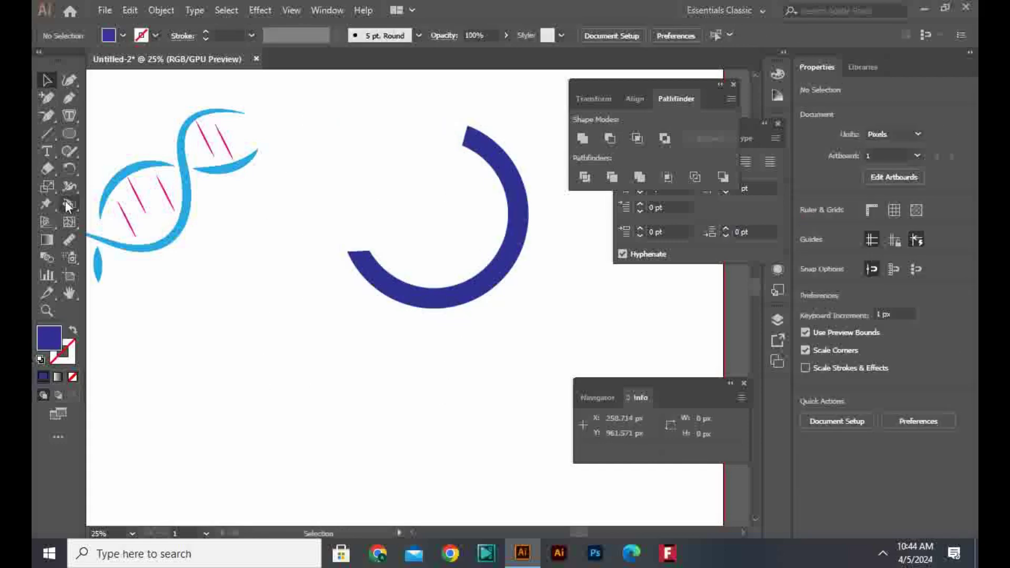
# Draw a thin horizontal rectangle about 274 × 34 px above the arc's lower-left end and fill it with magenta
pyautogui.moveTo(64, 138); pyautogui.dragTo(113, 133)
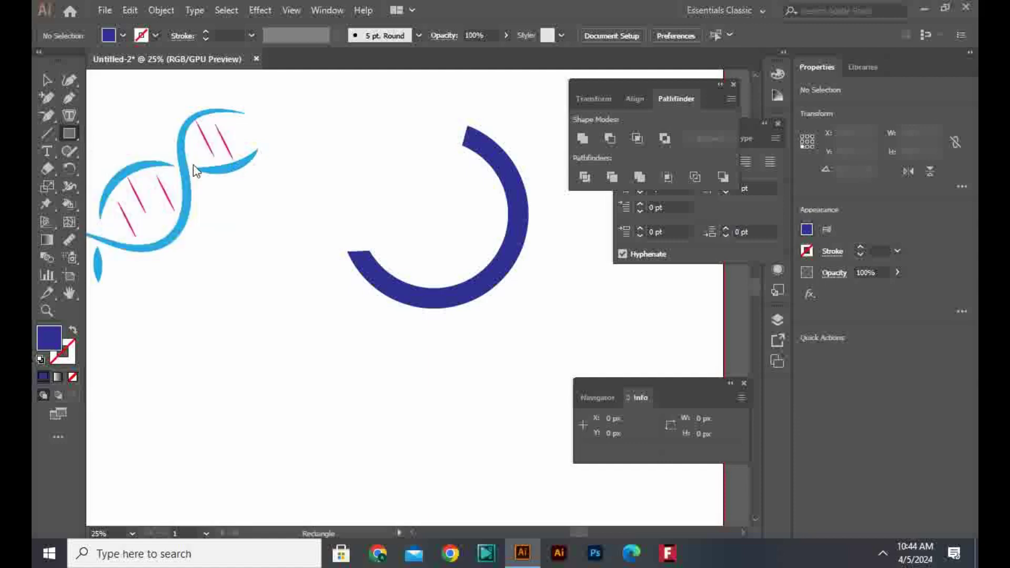
pyautogui.moveTo(324, 241); pyautogui.dragTo(384, 246)
pyautogui.click(54, 83)
pyautogui.click(110, 36)
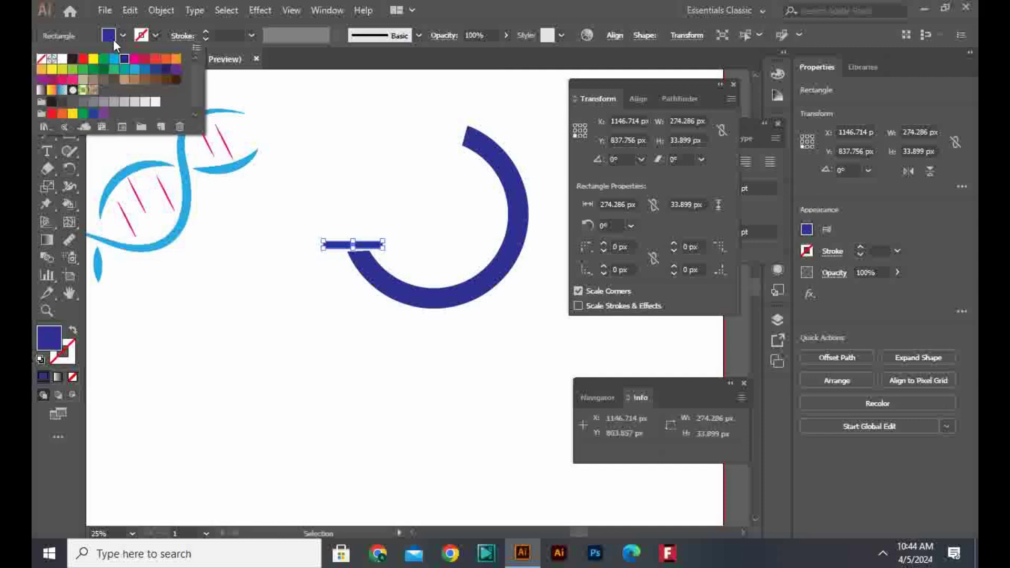
pyautogui.click(135, 59)
pyautogui.click(275, 226)
pyautogui.click(312, 326)
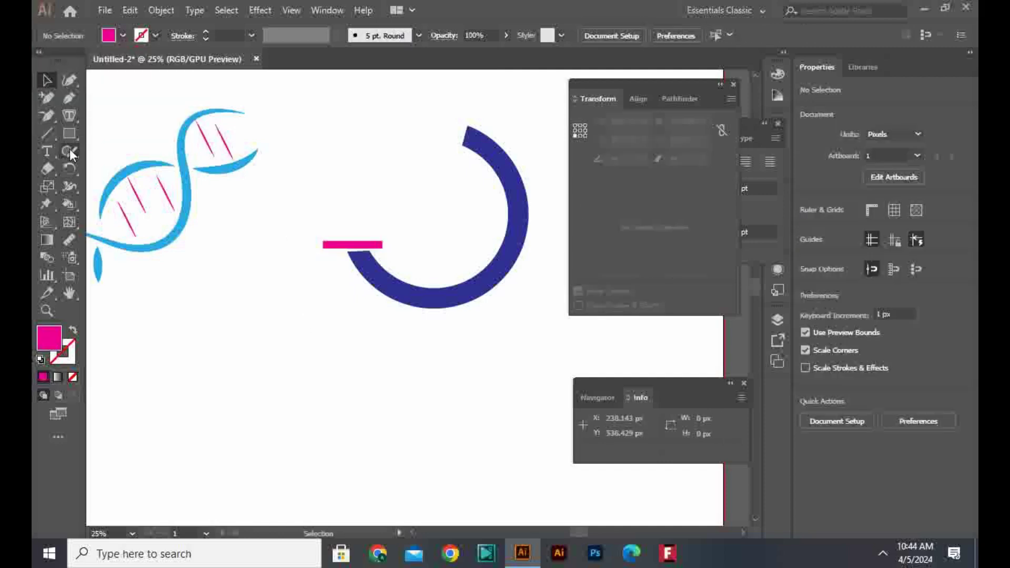
# Draw a closed magenta triangle about 353 × 161 px with the Pen tool, centred just below the arc
pyautogui.click(69, 100)
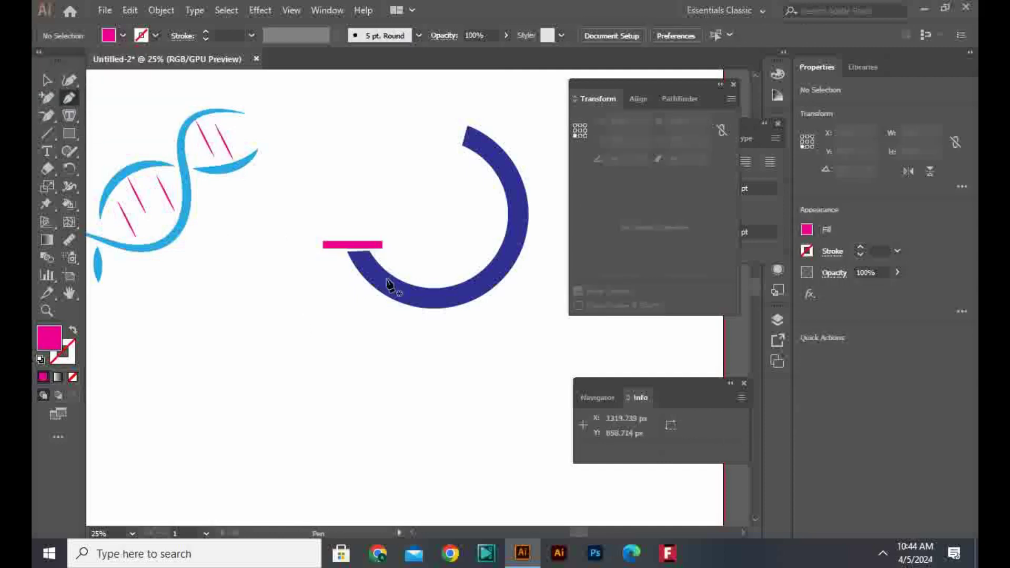
pyautogui.click(429, 315)
pyautogui.moveTo(393, 348); pyautogui.dragTo(470, 348)
pyautogui.click(469, 348)
pyautogui.click(428, 315)
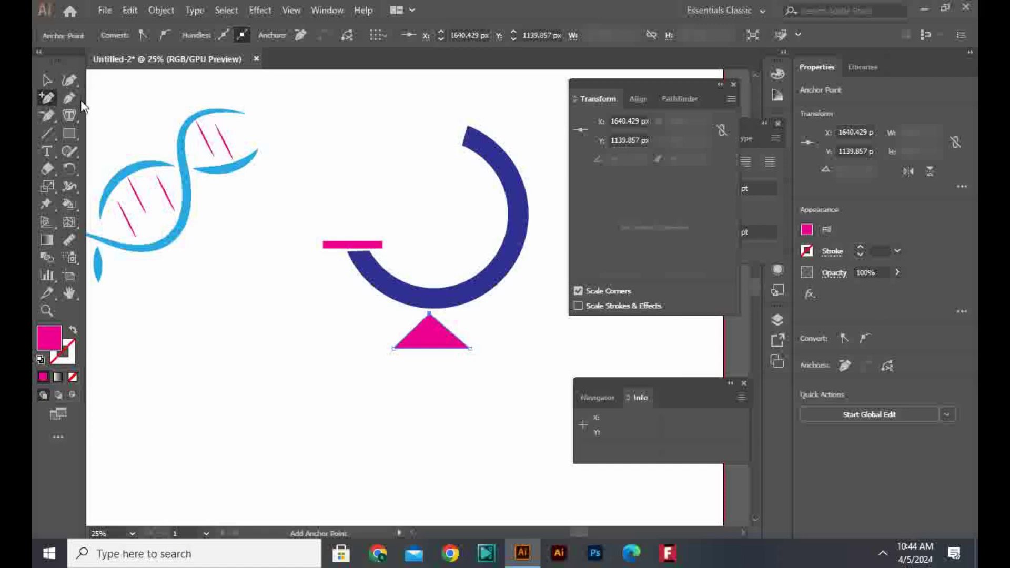
pyautogui.click(66, 96)
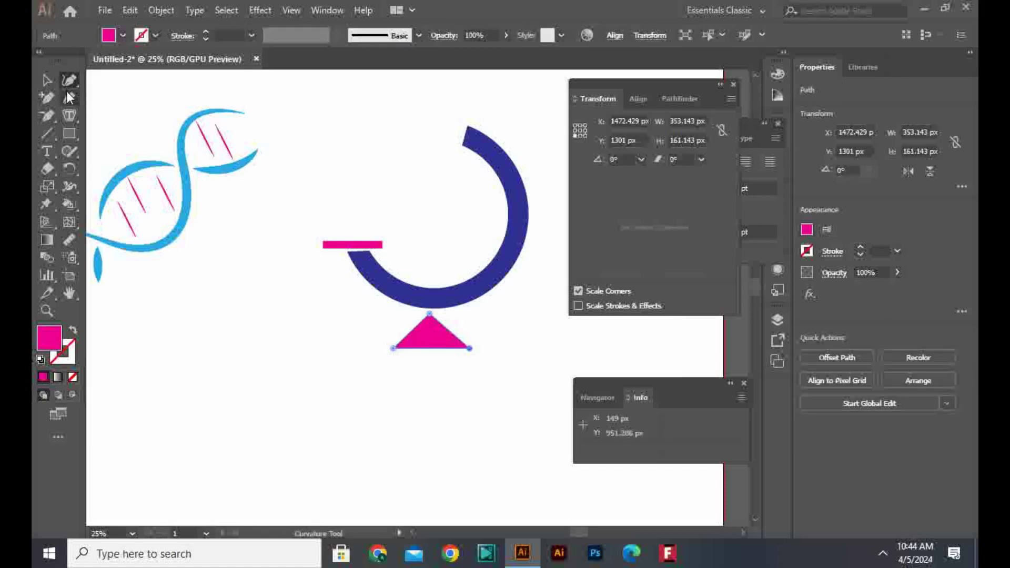
# Draw an upright magenta rectangle about 96 × 276 px above the thin bar, left of the arc's upper end
pyautogui.click(69, 133)
pyautogui.moveTo(335, 111); pyautogui.dragTo(356, 170)
pyautogui.press('v')
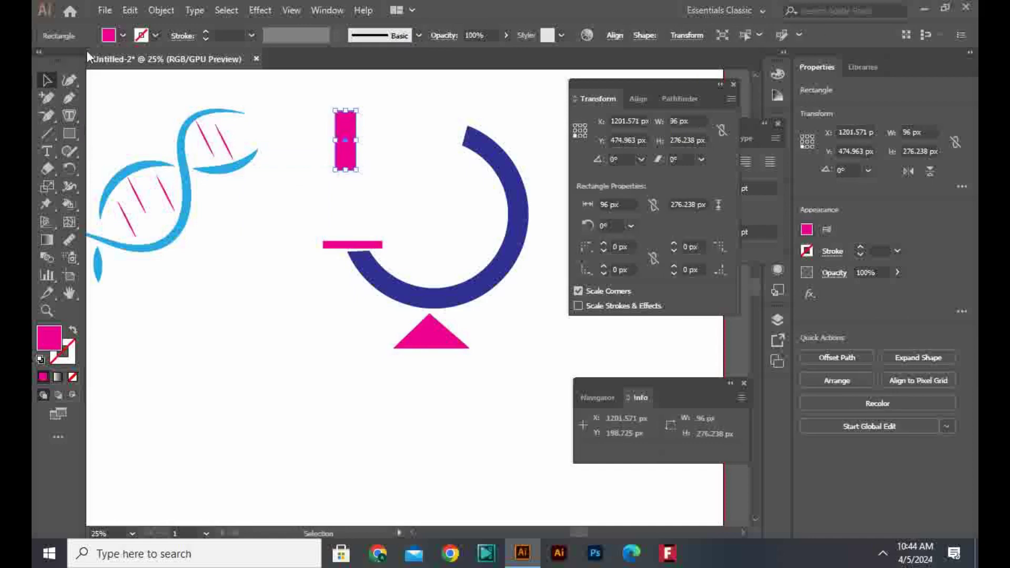
# Fill the upright rectangle with light green and tilt it to about 333° beside the arc's upper end
pyautogui.click(122, 35)
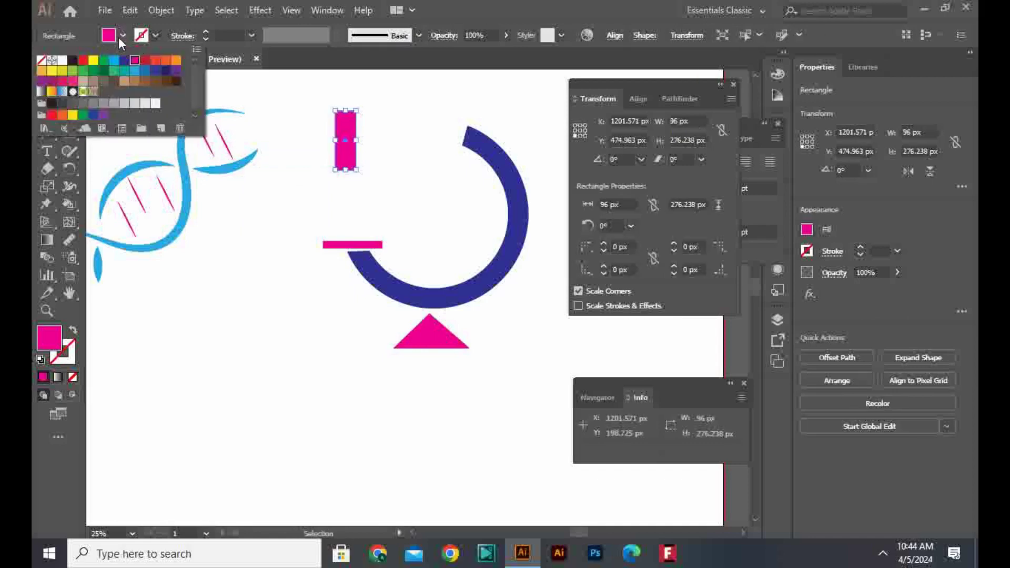
pyautogui.click(73, 71)
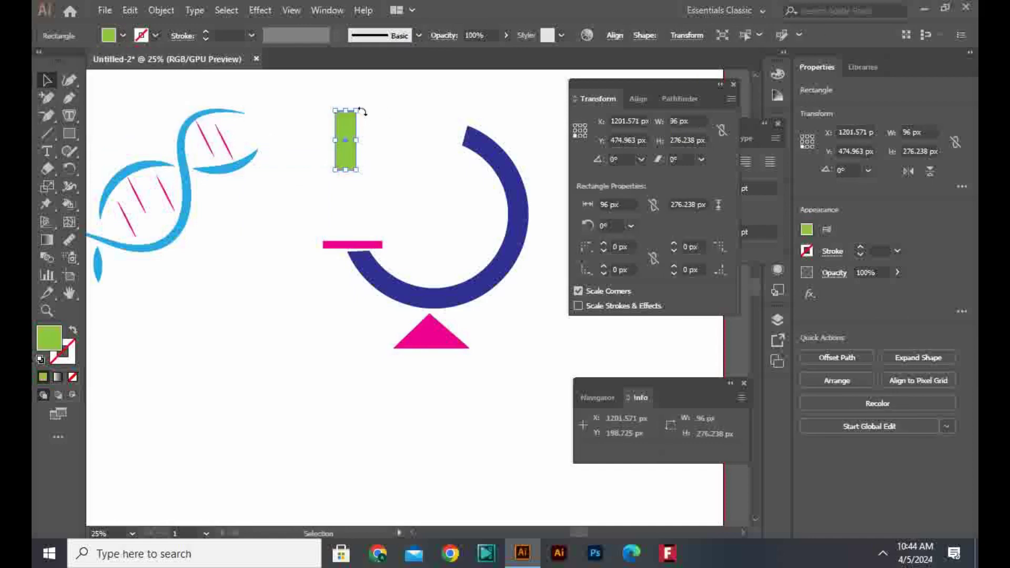
pyautogui.moveTo(362, 110); pyautogui.dragTo(443, 177)
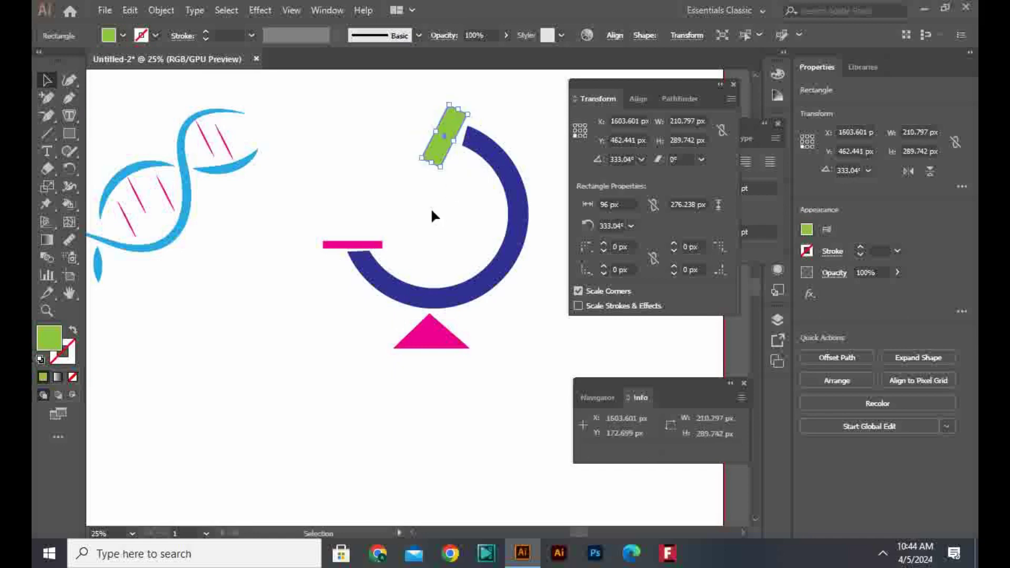
pyautogui.click(436, 260)
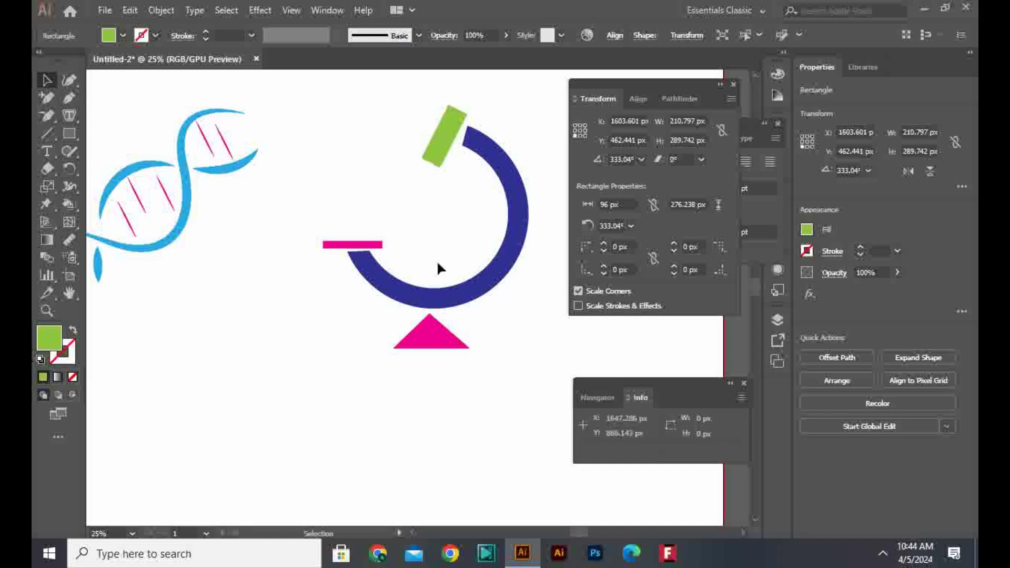
# Draw a small green square about 45 px wide just above the tilted green rectangle
pyautogui.click(69, 133)
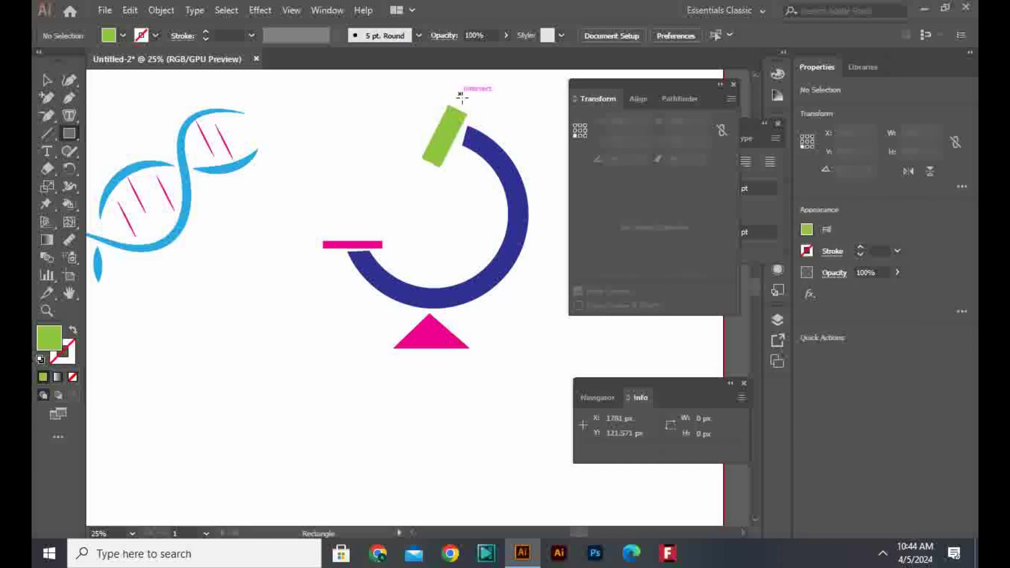
pyautogui.moveTo(460, 94); pyautogui.dragTo(468, 104)
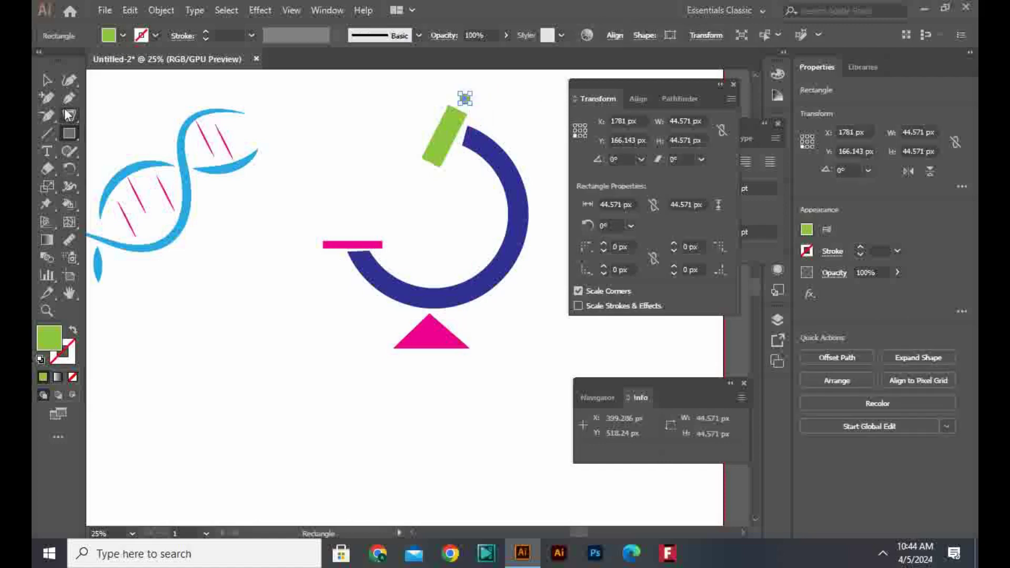
pyautogui.click(49, 79)
# Tilt the small square onto the green rectangle's upper end, and place a flatter copy of it at the lower end
pyautogui.scroll(4, 477, 96)
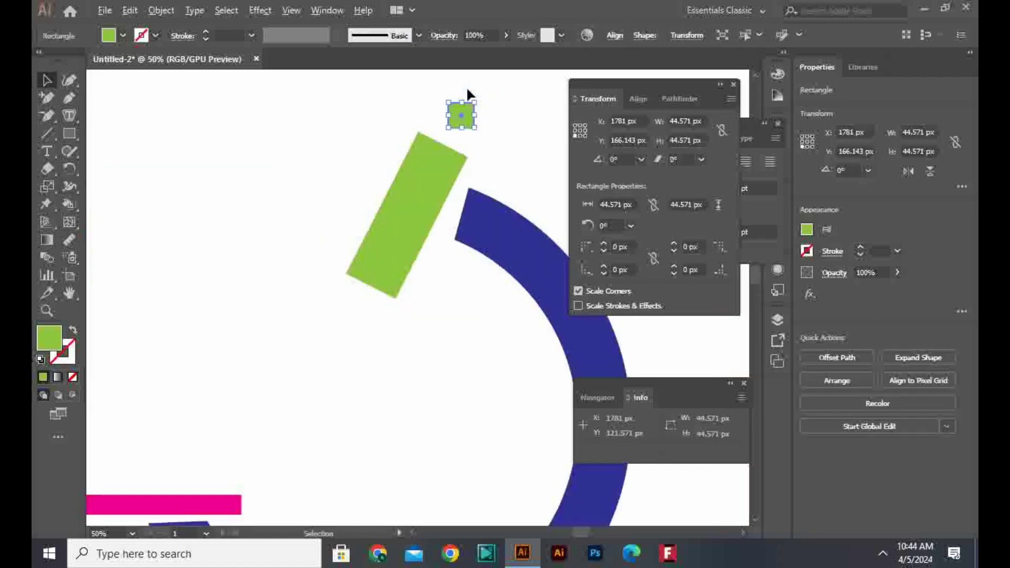
pyautogui.moveTo(481, 103); pyautogui.dragTo(327, 405)
pyautogui.click(326, 437)
pyautogui.scroll(-2, 326, 438)
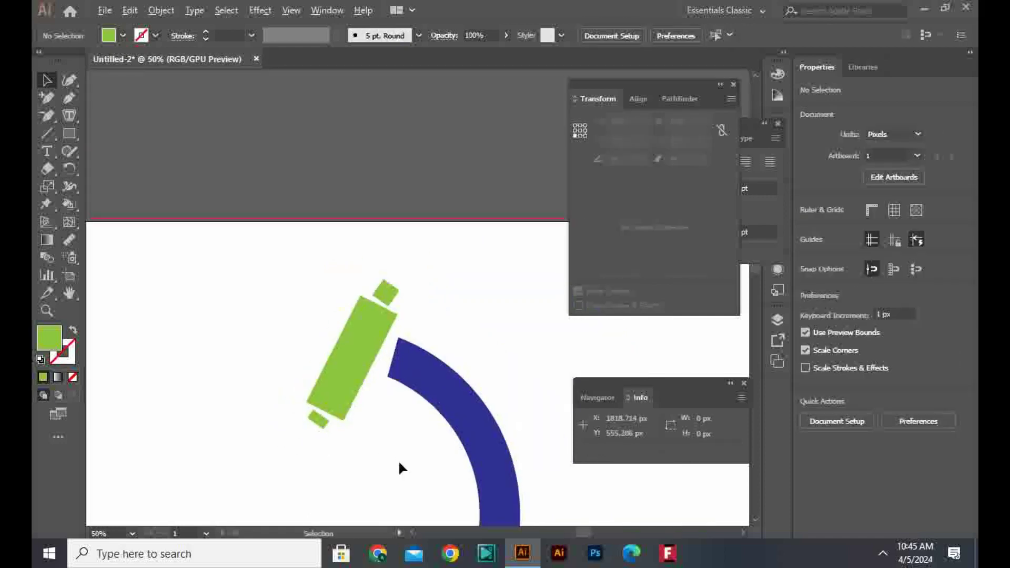
# Group all the microscope parts, and shrink the group to about 468 × 573 px just below the helix's right end
pyautogui.moveTo(415, 456); pyautogui.dragTo(489, 466)
pyautogui.scroll(-3, 415, 291)
pyautogui.rightClick(490, 460)
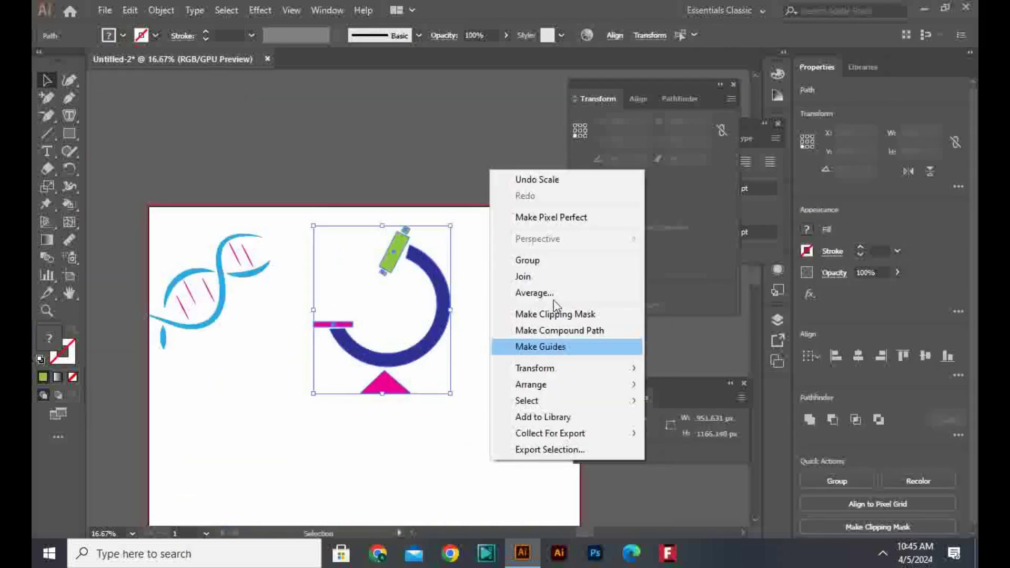
pyautogui.click(526, 260)
pyautogui.moveTo(450, 394); pyautogui.dragTo(289, 358)
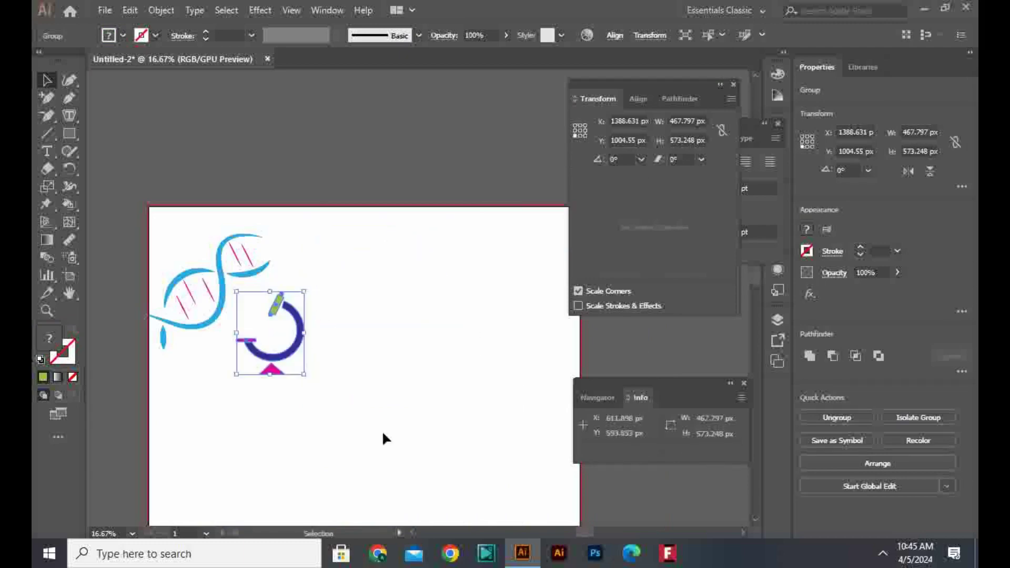
pyautogui.click(331, 434)
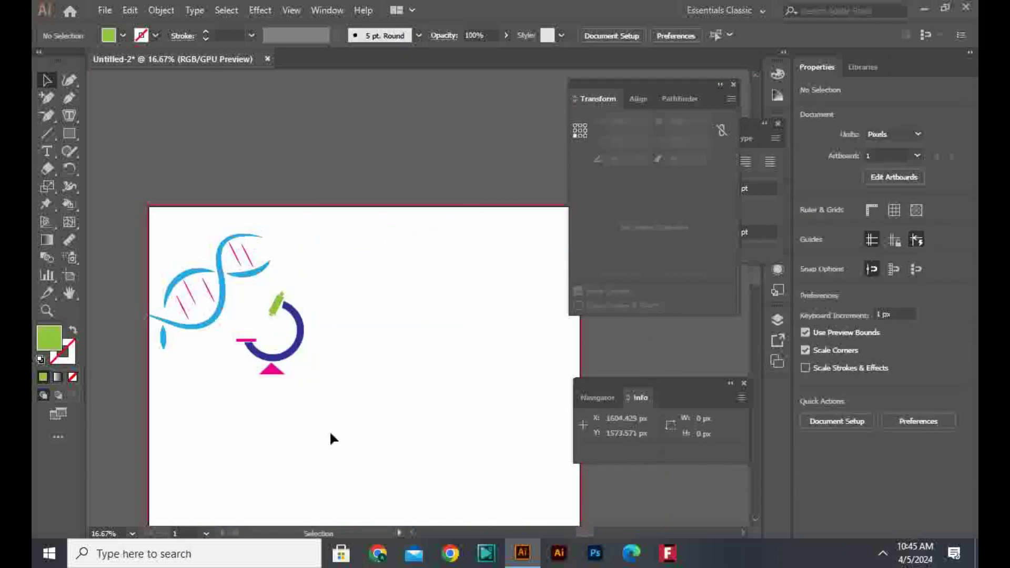
# Draw a closed green bracket-shaped path about 432 × 640 px with the Pen tool, opening rightward, to the right of the microscope
pyautogui.click(70, 98)
pyautogui.click(391, 295)
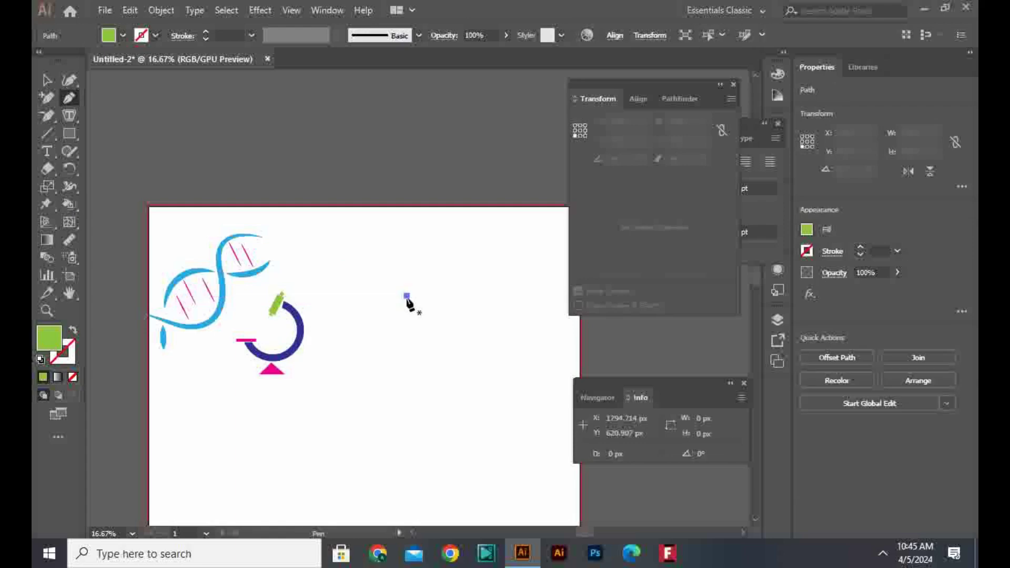
pyautogui.click(359, 292)
pyautogui.click(349, 363)
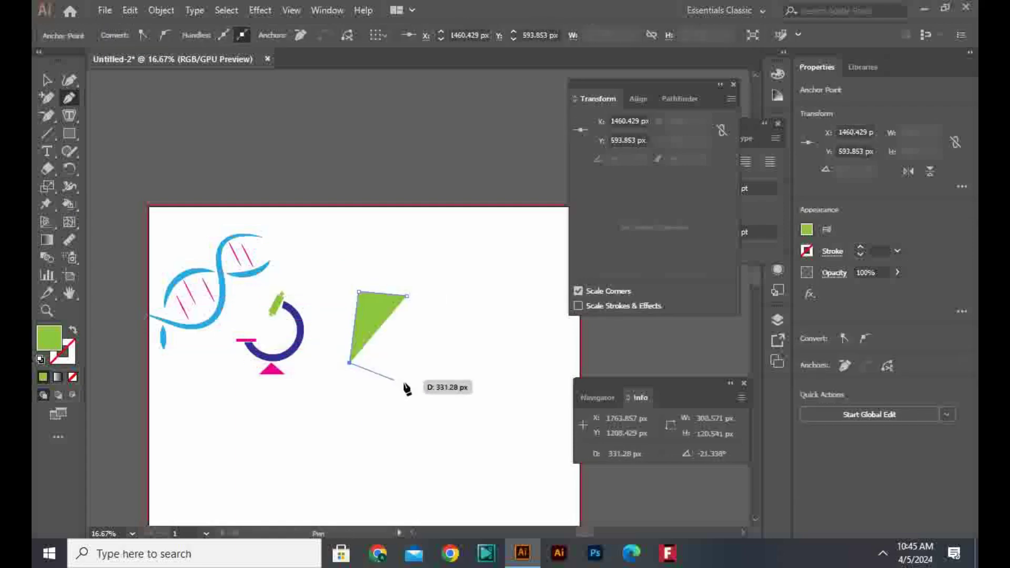
pyautogui.click(412, 384)
pyautogui.click(365, 360)
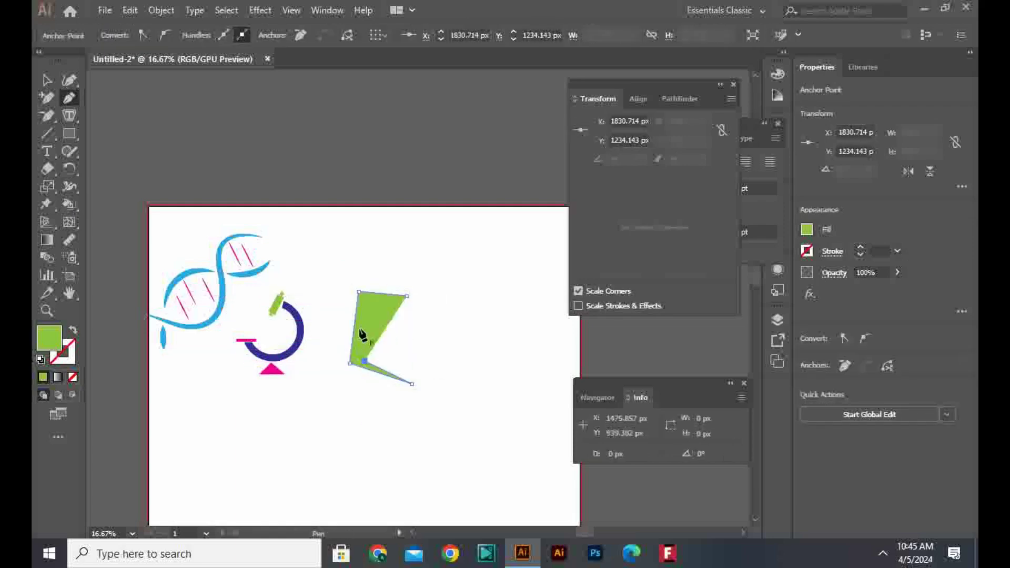
pyautogui.click(365, 303)
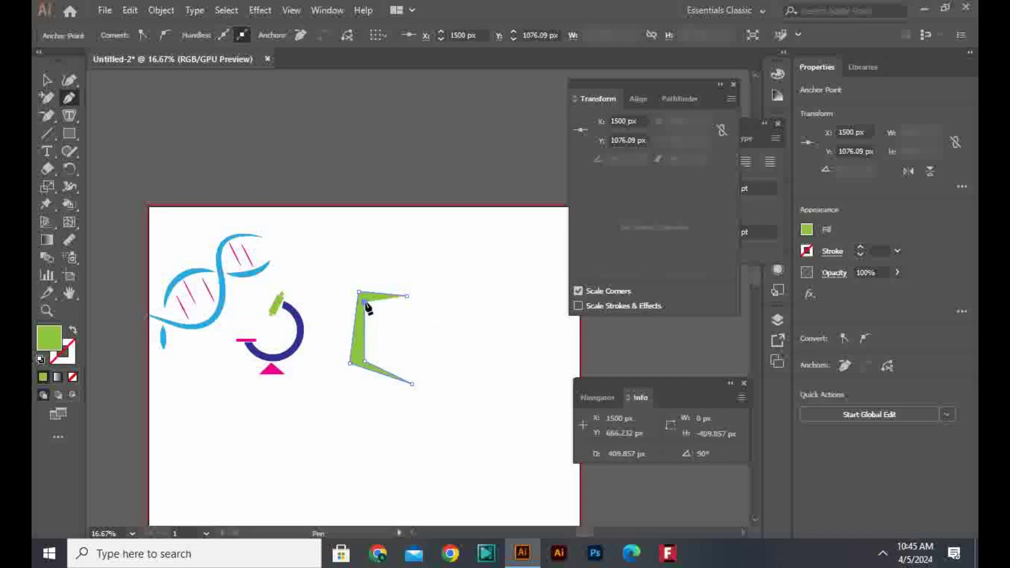
pyautogui.click(407, 302)
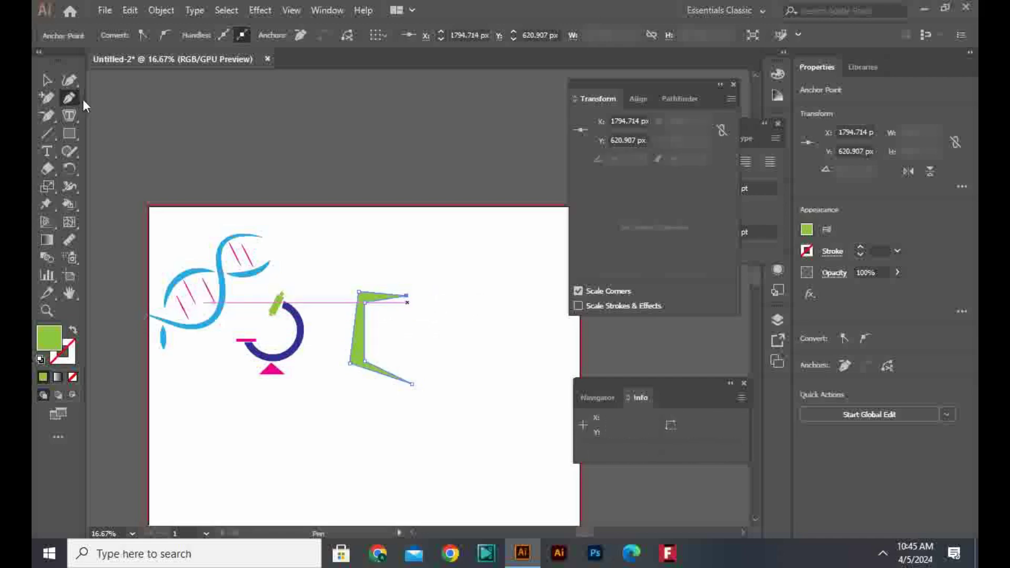
# Pull the bracket's upper tip outward and down, and bend its upper and lower arms into arcs with the Curvature tool
pyautogui.click(70, 79)
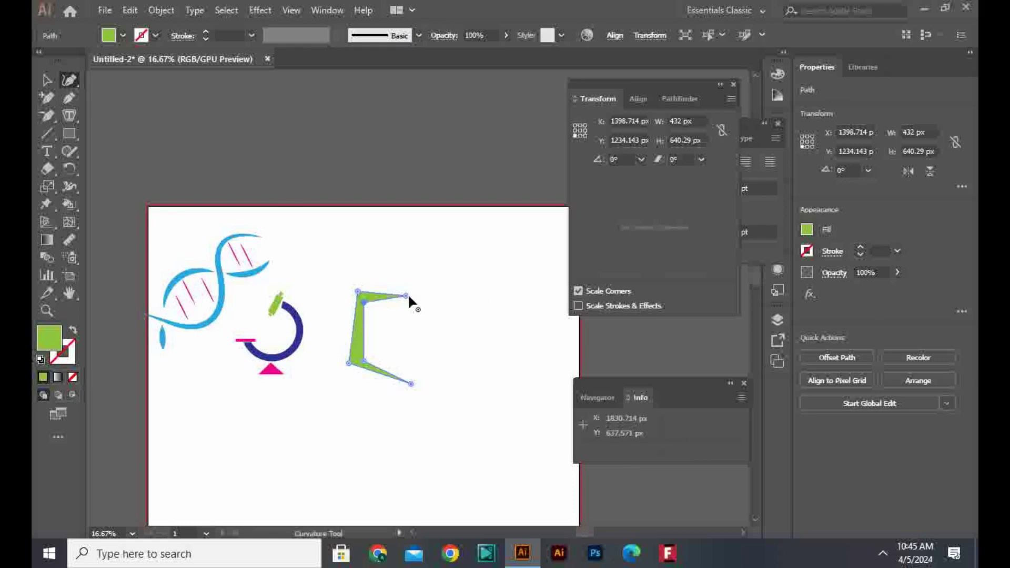
pyautogui.moveTo(408, 296); pyautogui.dragTo(417, 314)
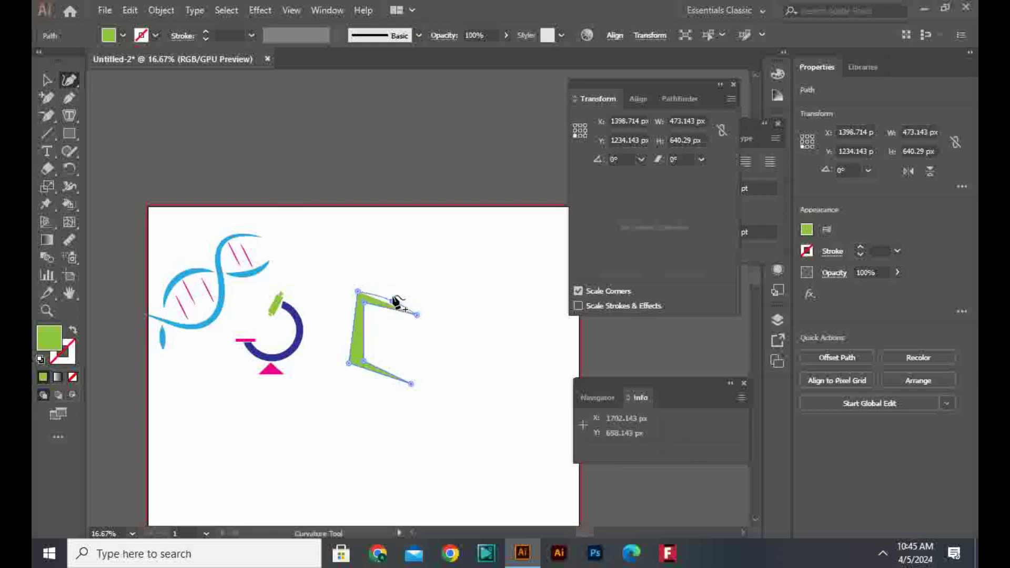
pyautogui.click(391, 309)
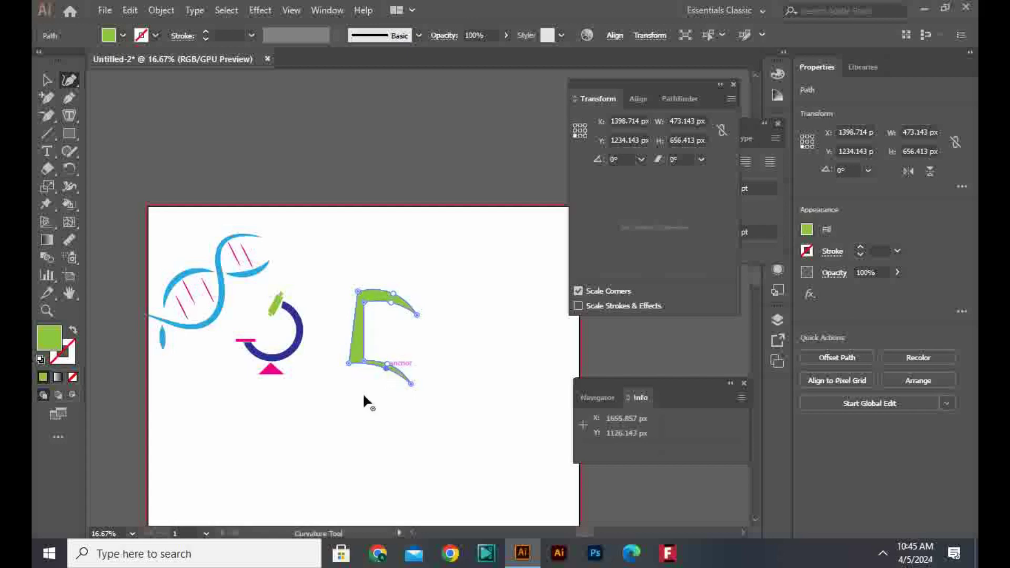
pyautogui.click(45, 83)
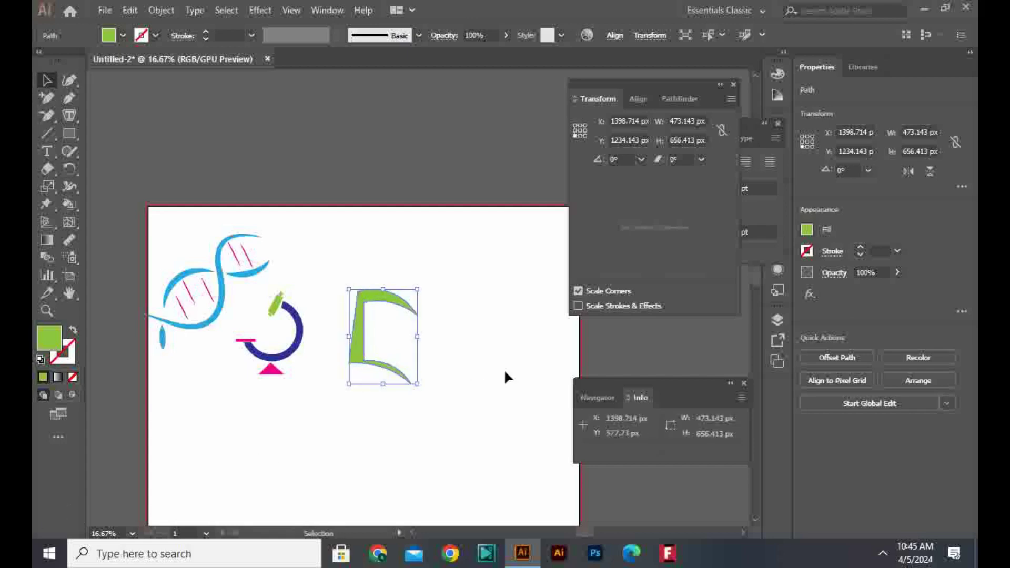
pyautogui.click(504, 368)
# Duplicate the green curved shape slightly to its right and fill the copy with blue
pyautogui.scroll(3, 423, 313)
pyautogui.click(389, 293)
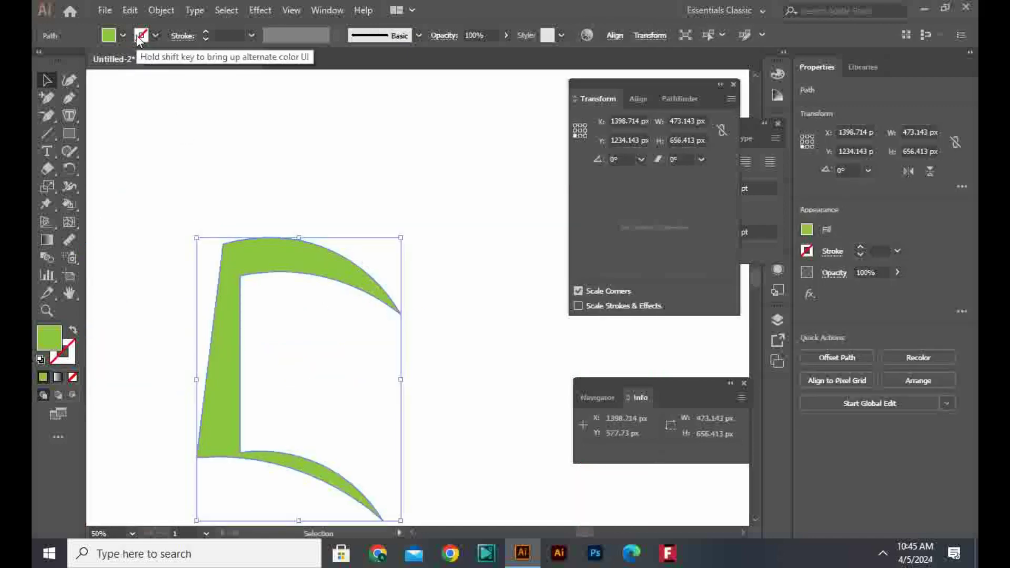
pyautogui.moveTo(254, 240); pyautogui.dragTo(330, 230)
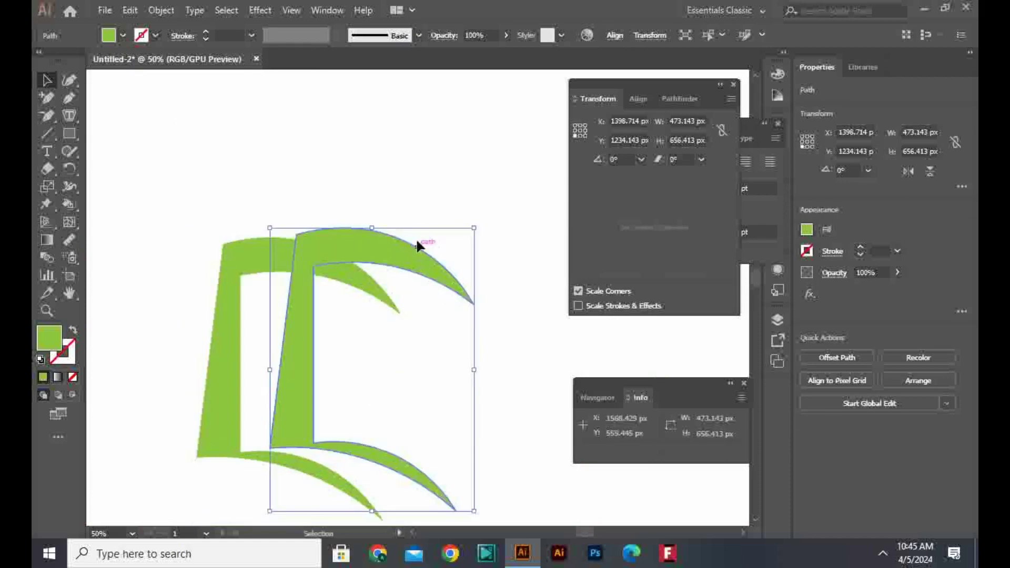
pyautogui.click(108, 35)
pyautogui.click(144, 73)
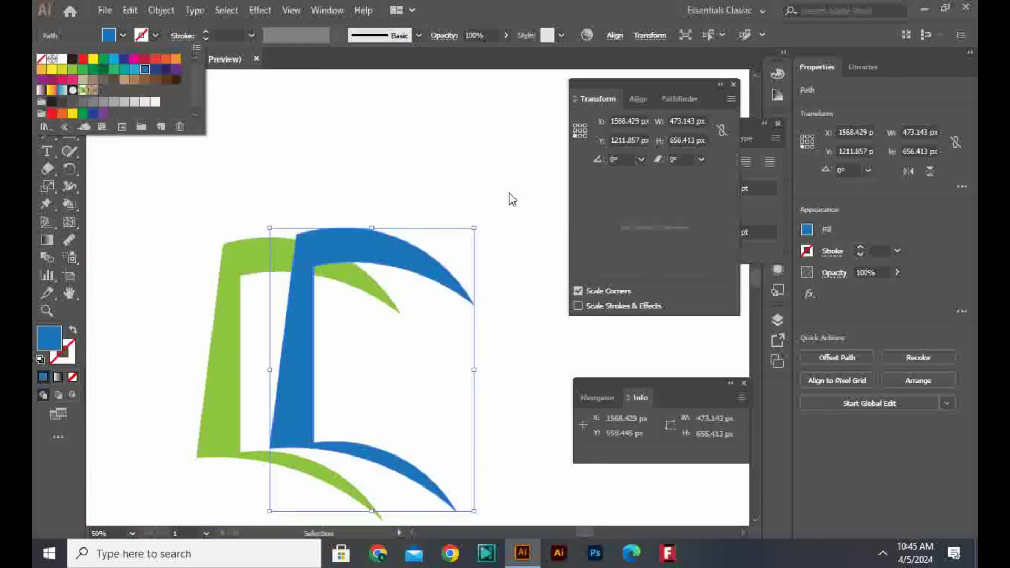
# Shrink the blue shape and tilt it to about 351.8° over the green one, and create a left-right reflected copy of it
pyautogui.moveTo(476, 226); pyautogui.dragTo(371, 276)
pyautogui.rightClick(374, 278)
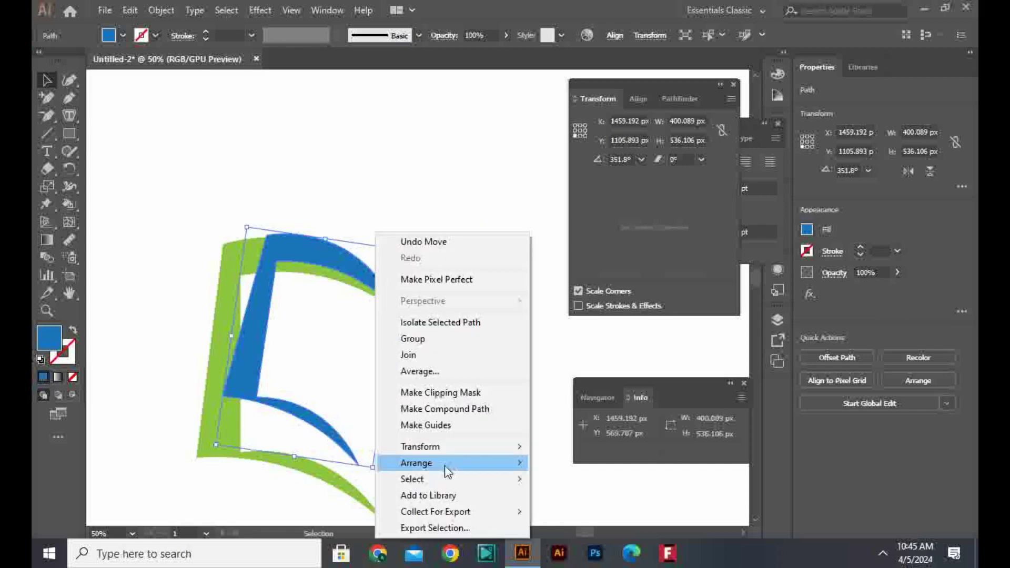
pyautogui.moveTo(444, 448)
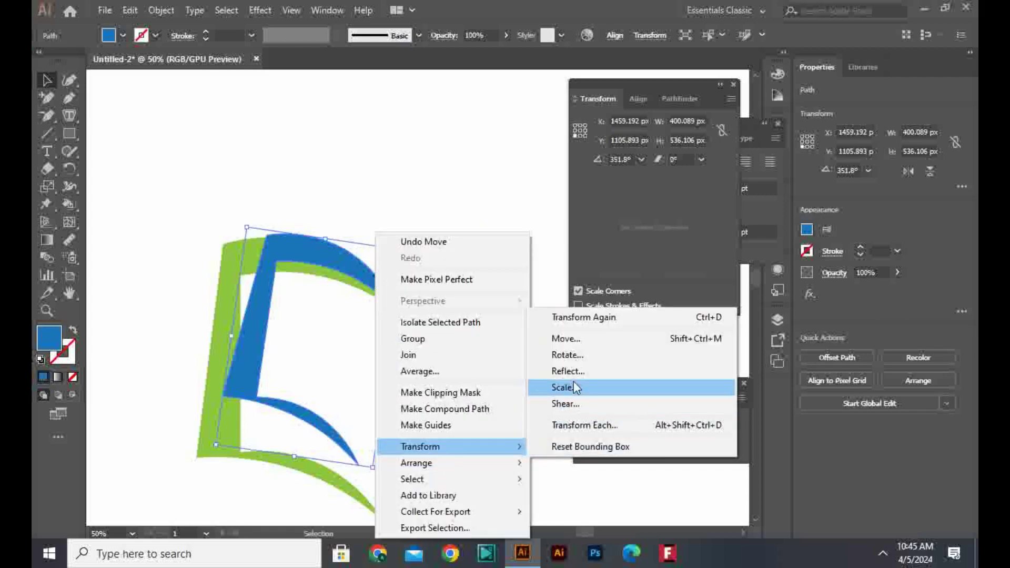
pyautogui.click(567, 371)
pyautogui.click(614, 352)
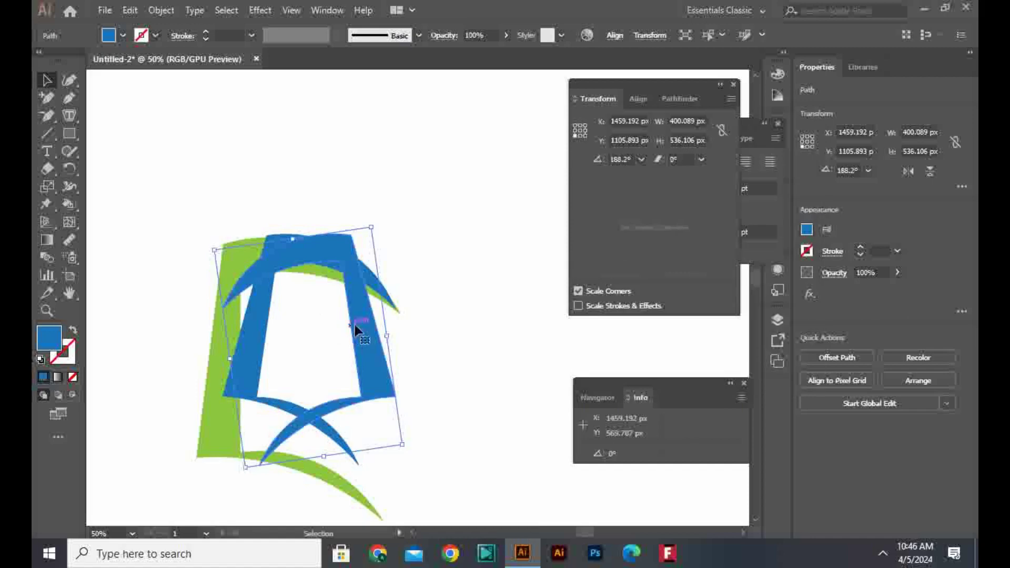
# Move the mirrored blue shape rightward until the upper tips meet, and place a left-right reflected copy of the green shape behind it likewise
pyautogui.moveTo(368, 331); pyautogui.dragTo(543, 332)
pyautogui.click(457, 384)
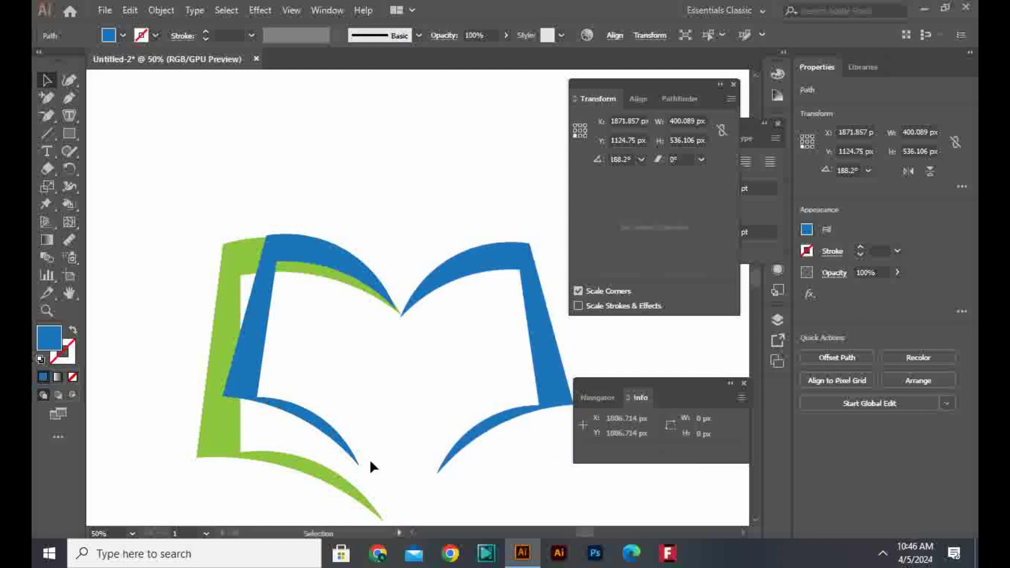
pyautogui.rightClick(353, 491)
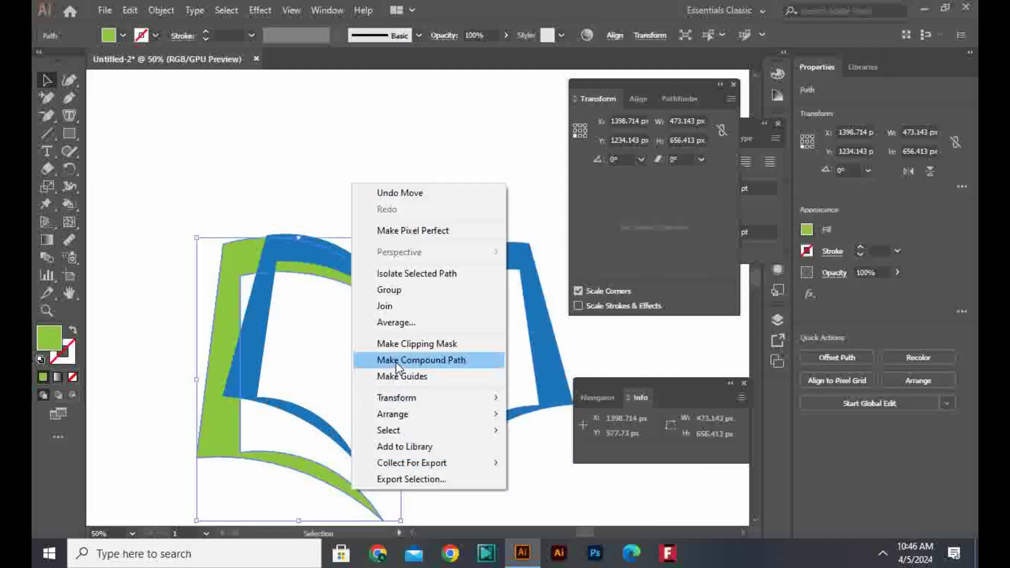
pyautogui.moveTo(415, 398)
pyautogui.click(581, 452)
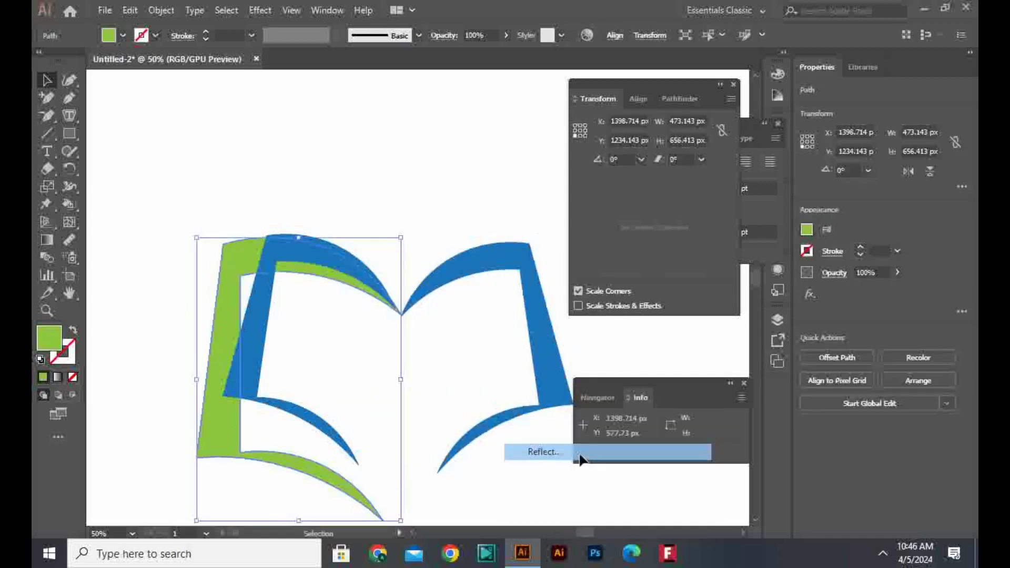
pyautogui.click(637, 357)
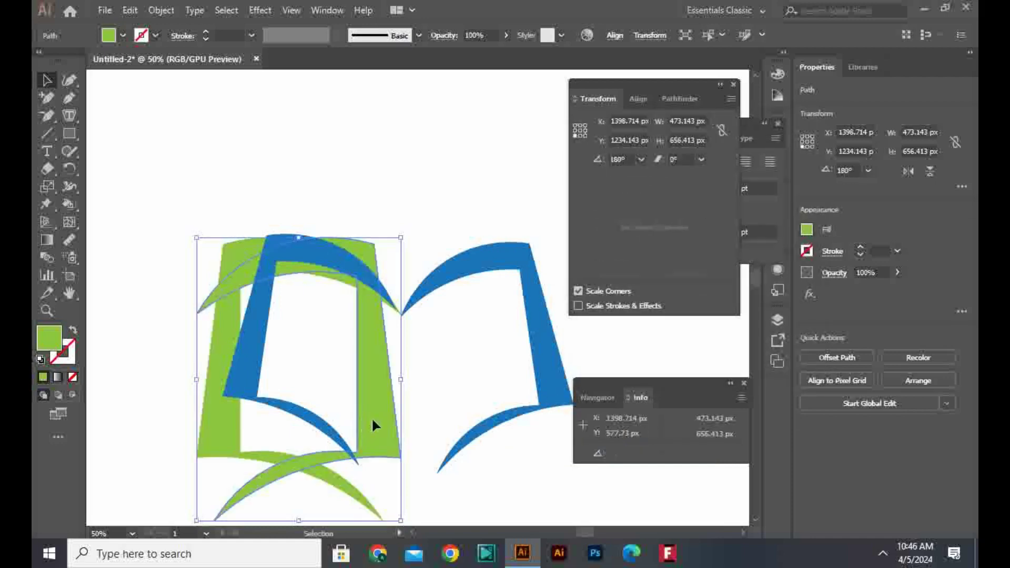
pyautogui.moveTo(372, 421); pyautogui.dragTo(567, 421)
pyautogui.click(351, 129)
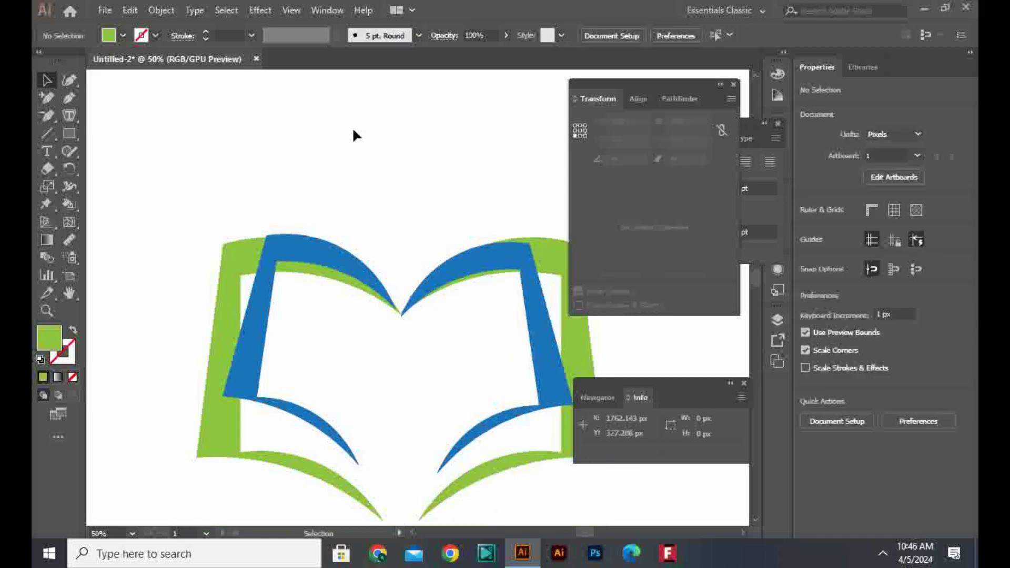
# Group the DNA helix and the microscope together
pyautogui.hotkey('ctrl', '0')
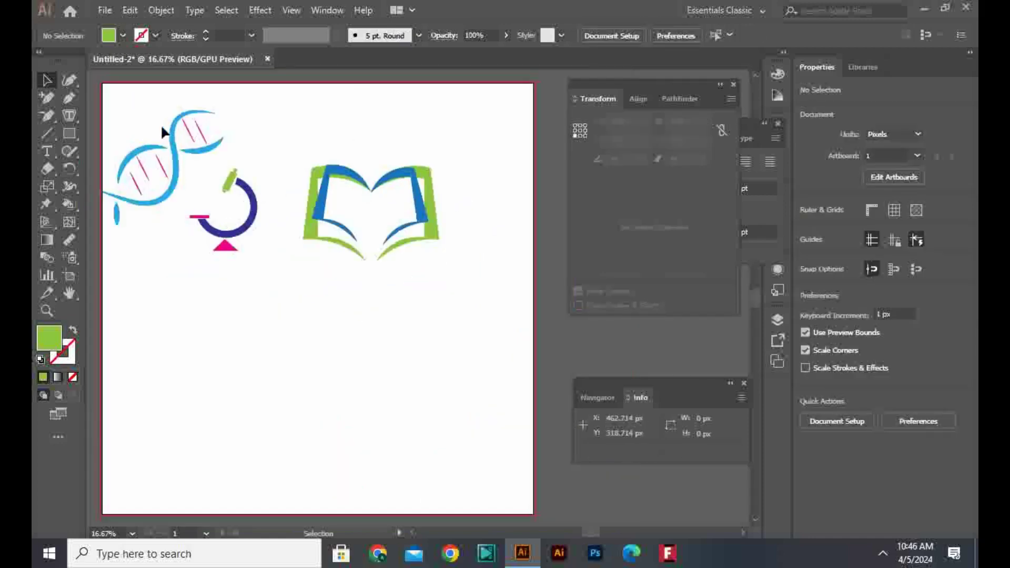
pyautogui.moveTo(273, 257); pyautogui.dragTo(273, 258)
pyautogui.rightClick(273, 258)
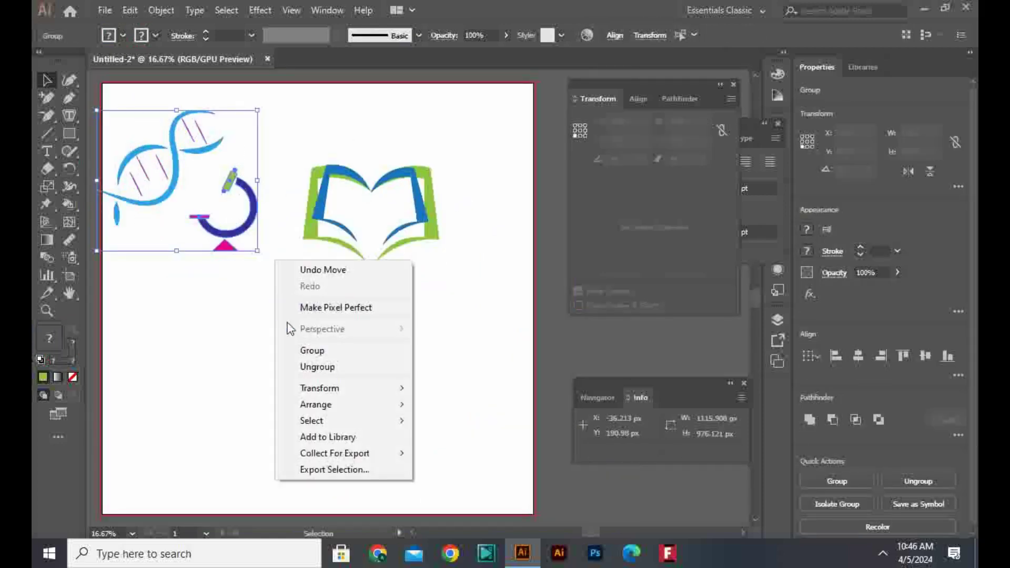
pyautogui.click(293, 345)
pyautogui.click(284, 345)
pyautogui.click(175, 180)
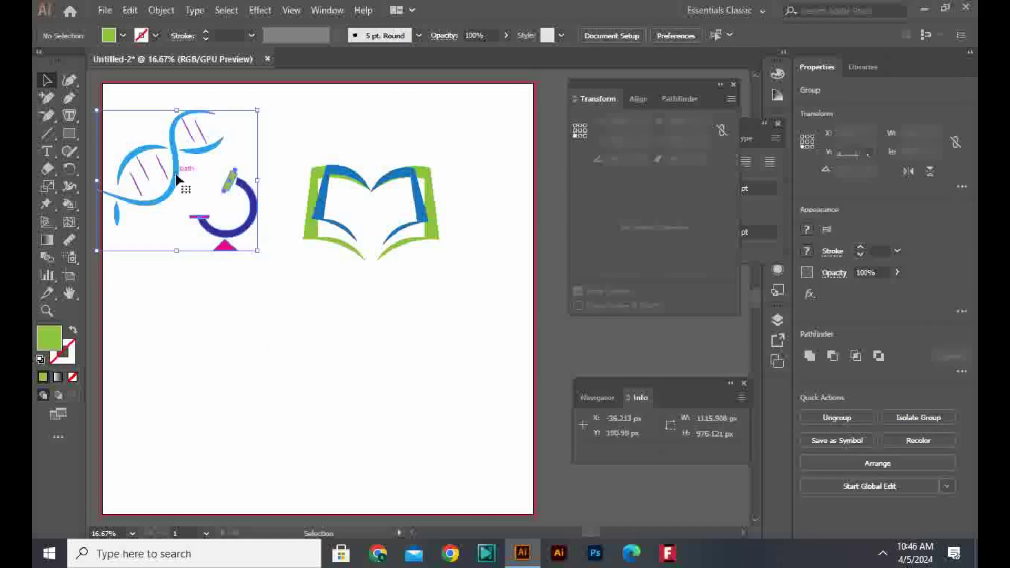
# Try shrinking the helix-and-microscope group to about 344 × 307 px, and undo it
pyautogui.moveTo(259, 252); pyautogui.dragTo(341, 201)
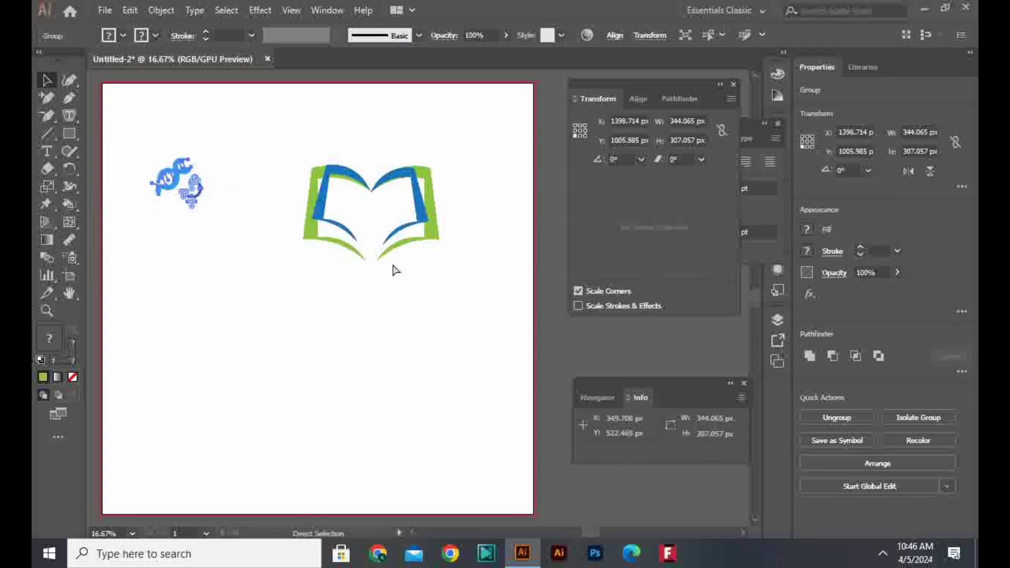
pyautogui.hotkey('ctrl', 'z')
pyautogui.hotkey('ctrl', 'z')
# Move the helix-and-microscope group over the book and on to just below it, and ungroup it
pyautogui.scroll(-1, 273, 265)
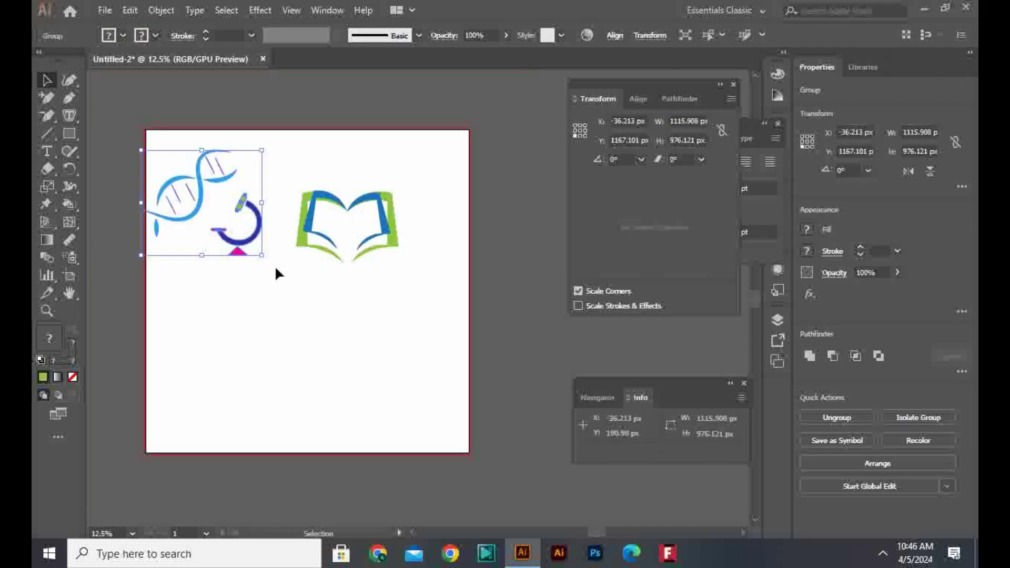
pyautogui.click(277, 266)
pyautogui.moveTo(260, 243); pyautogui.dragTo(365, 224)
pyautogui.click(387, 354)
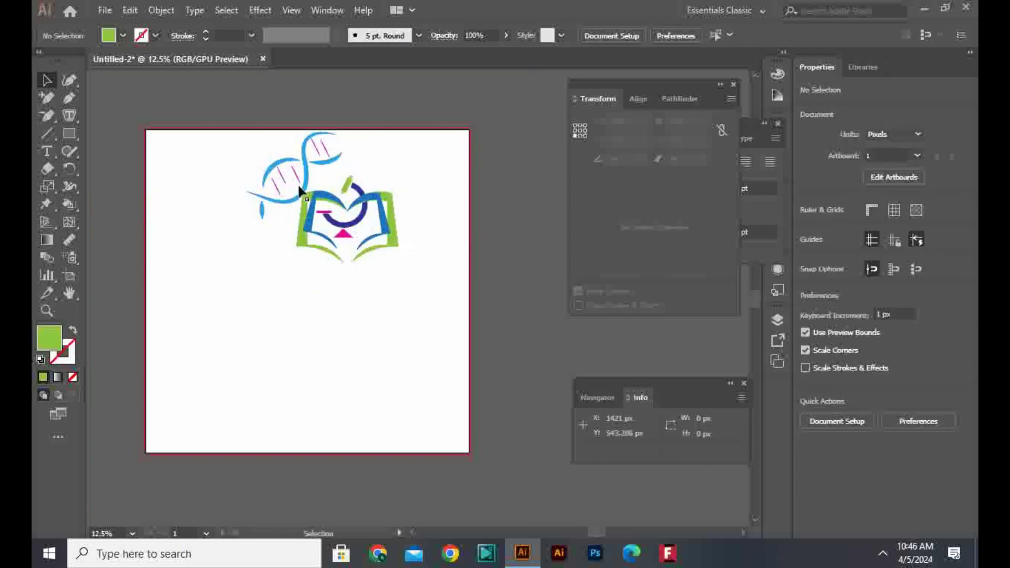
pyautogui.moveTo(301, 169); pyautogui.dragTo(360, 298)
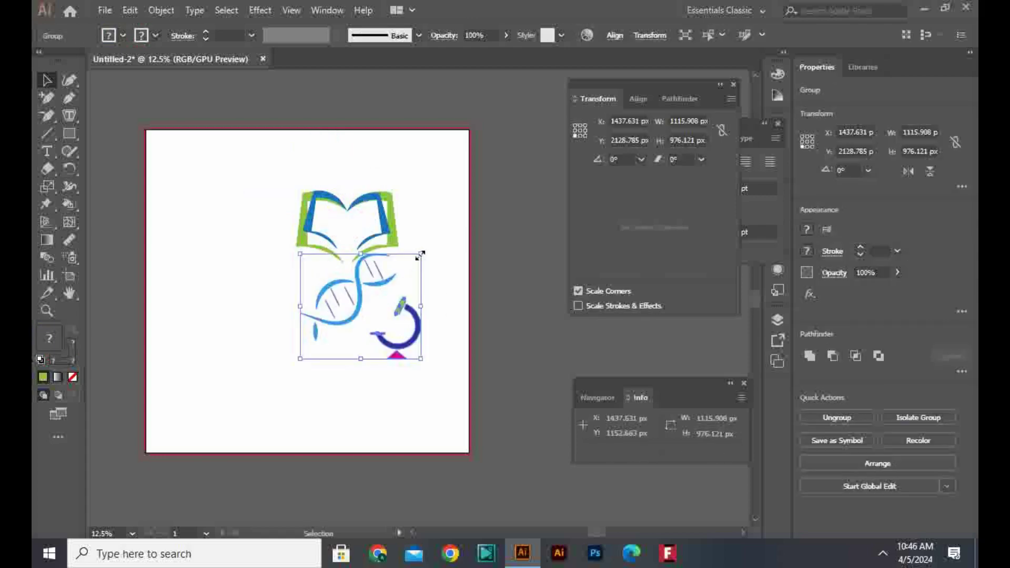
pyautogui.rightClick(404, 317)
pyautogui.click(439, 206)
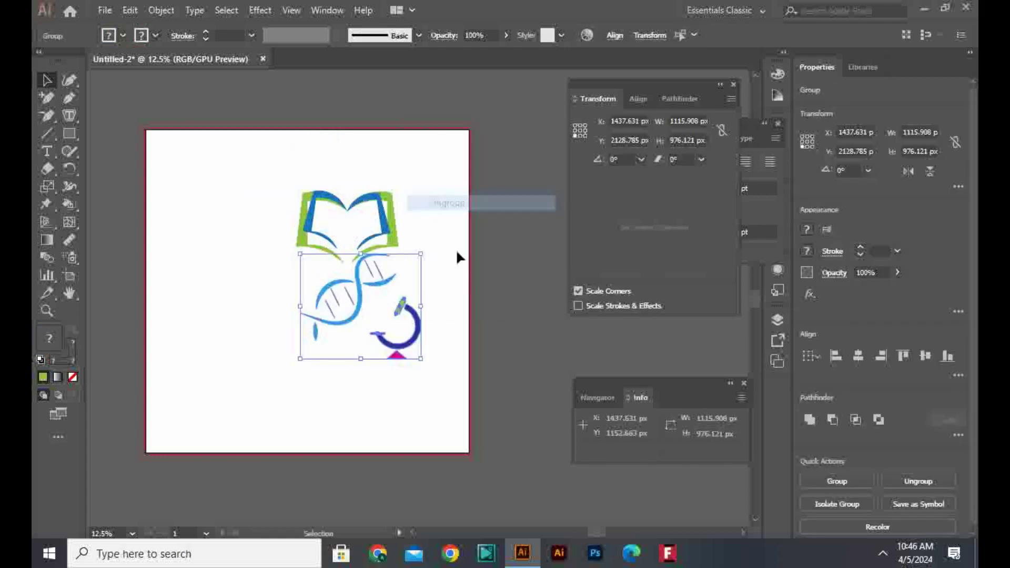
# Move the DNA helix above the open book and shrink it so its lower end meets the book's top centre
pyautogui.click(385, 296)
pyautogui.moveTo(385, 288); pyautogui.dragTo(361, 111)
pyautogui.scroll(2, 408, 185)
pyautogui.moveTo(293, 178); pyautogui.dragTo(311, 182)
pyautogui.click(355, 428)
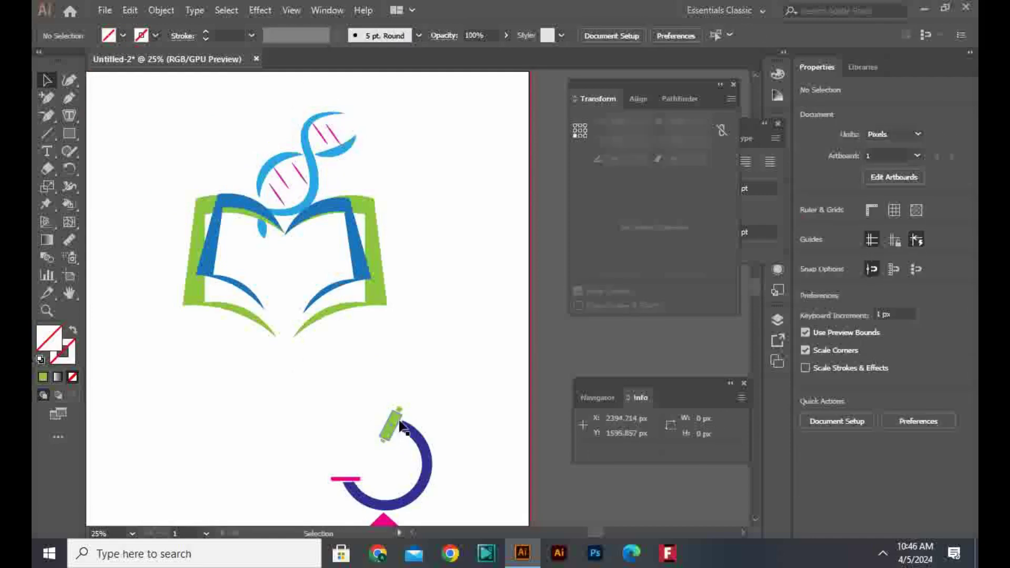
# Shrink the microscope to about 211 × 259 px and place it in the centre of the open book
pyautogui.moveTo(400, 425); pyautogui.dragTo(303, 260)
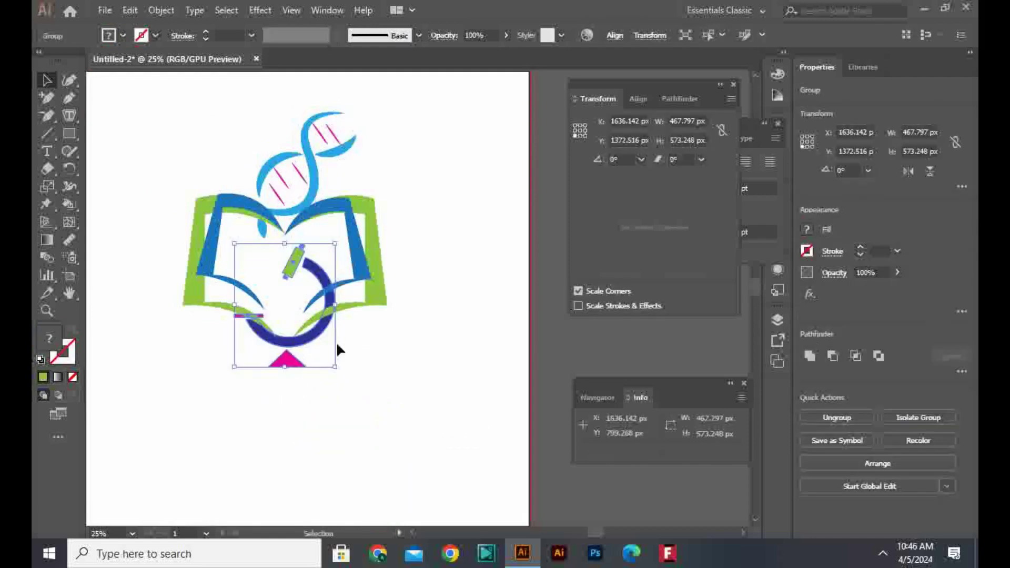
pyautogui.moveTo(335, 366); pyautogui.dragTo(308, 332)
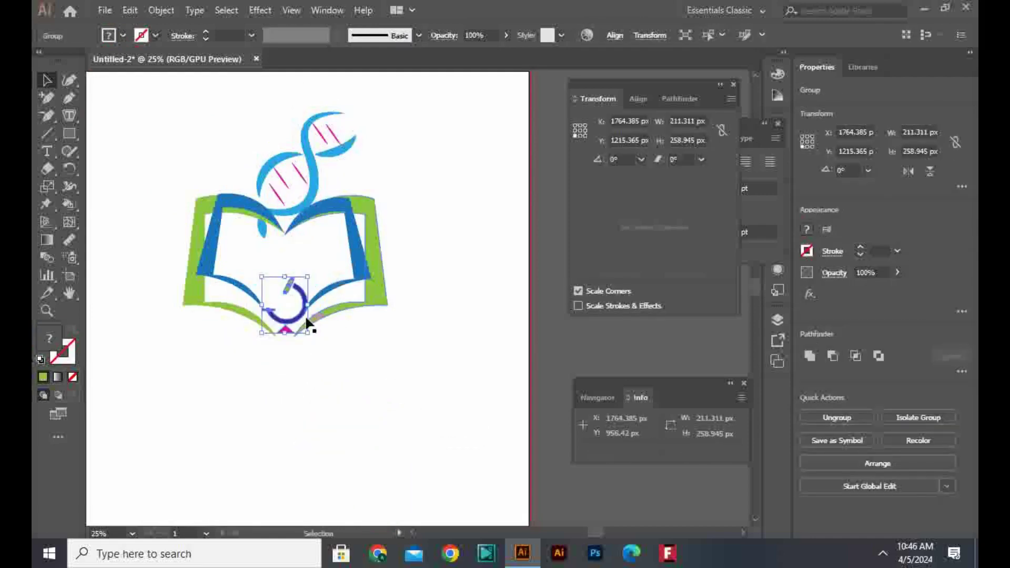
pyautogui.moveTo(302, 297); pyautogui.dragTo(307, 256)
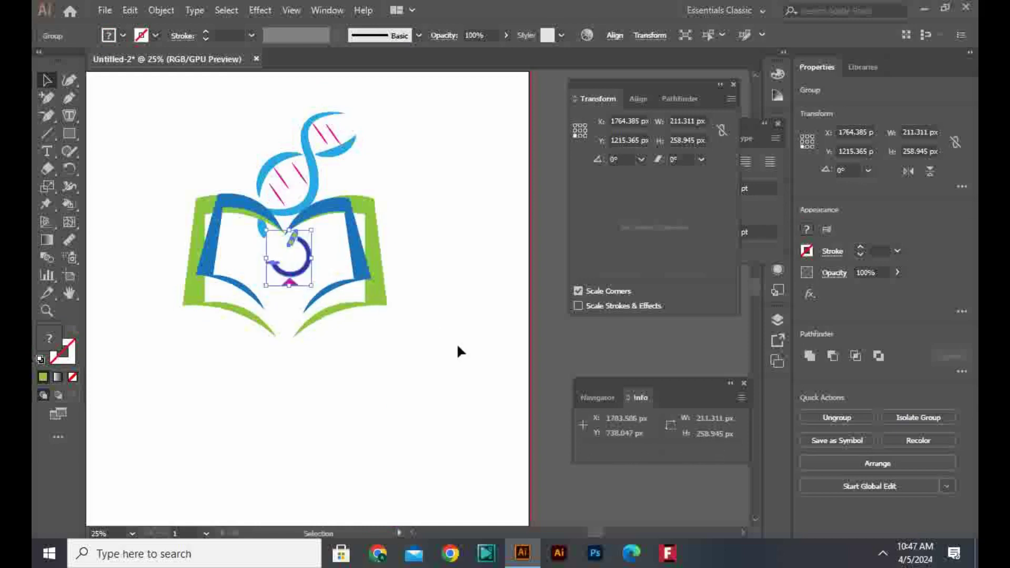
pyautogui.click(457, 342)
# Select the whole helix, book and microscope artwork and move it to the horizontal centre of the artboard, slightly lower
pyautogui.scroll(-2, 456, 343)
pyautogui.scroll(2, 471, 423)
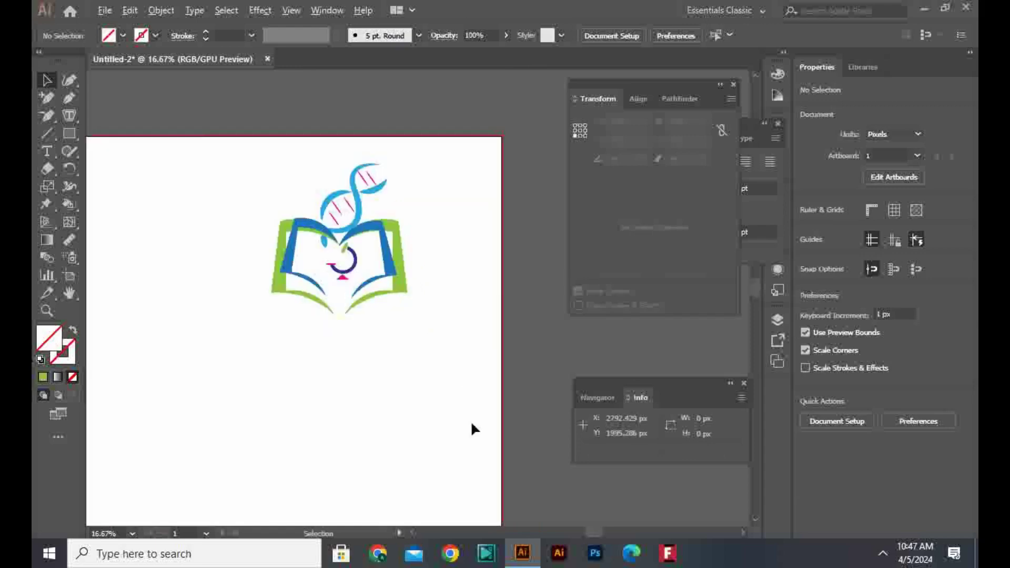
pyautogui.scroll(-2, 470, 421)
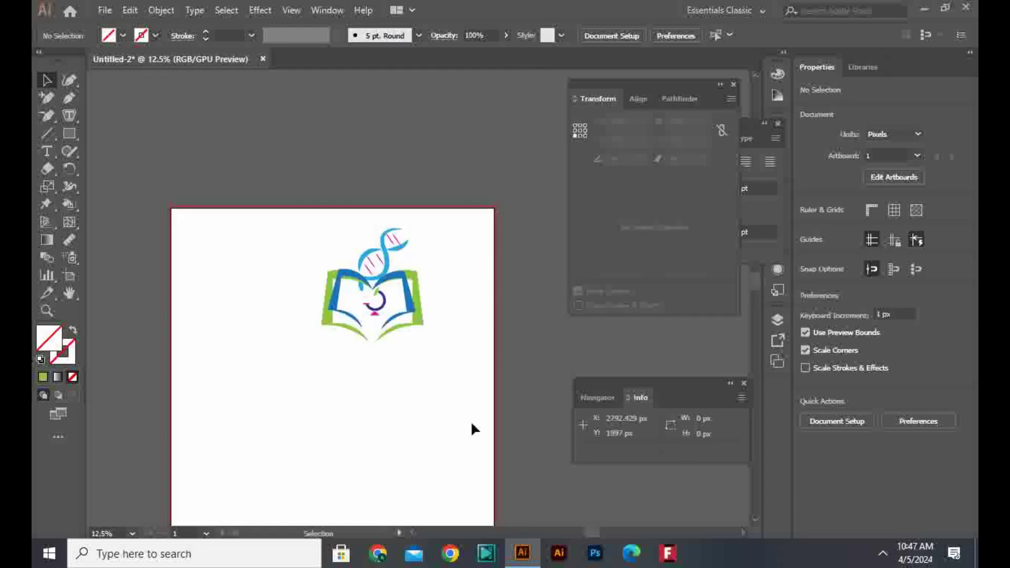
pyautogui.moveTo(470, 421); pyautogui.dragTo(301, 84)
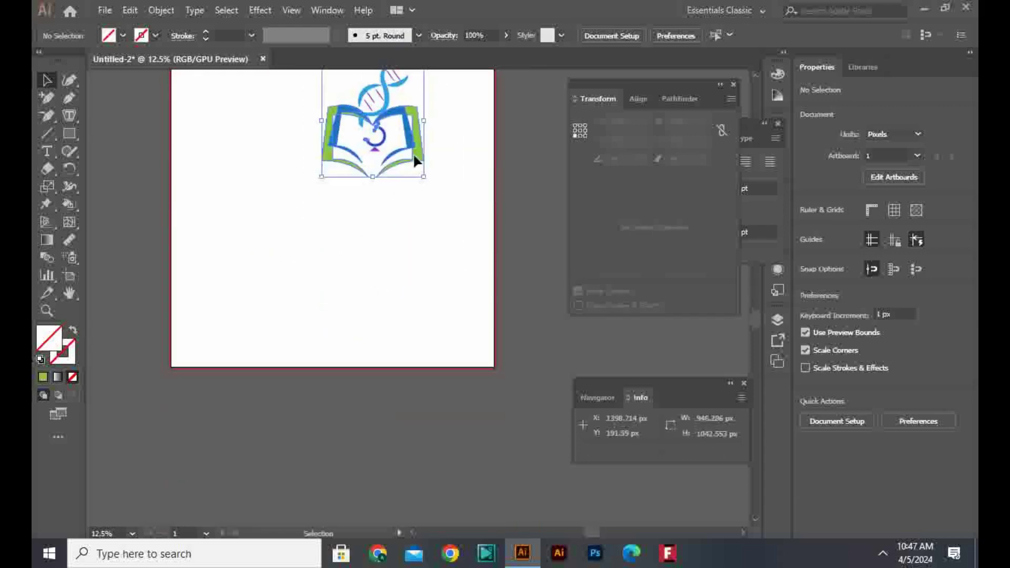
pyautogui.moveTo(412, 153); pyautogui.dragTo(371, 194)
pyautogui.click(415, 301)
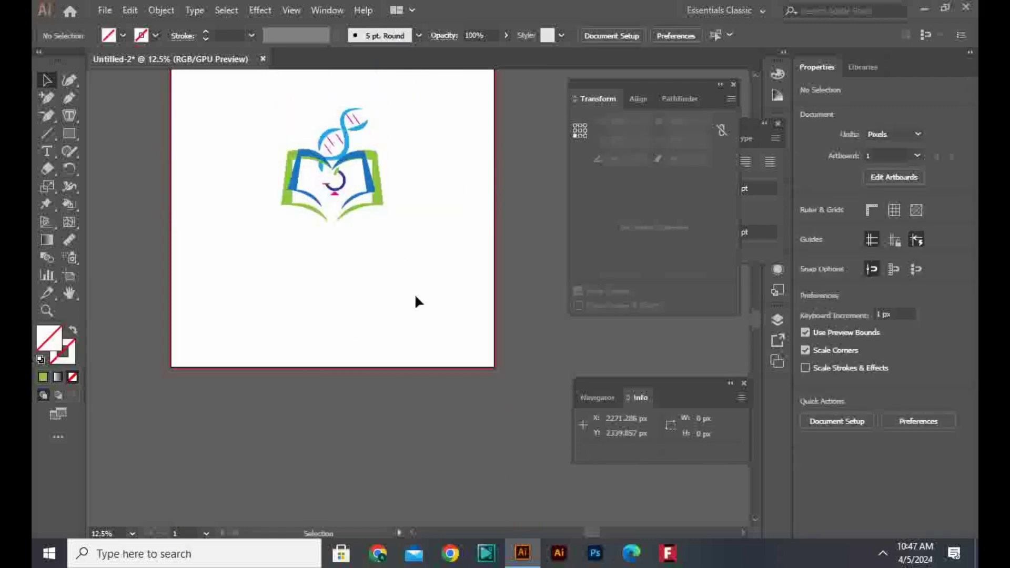
# Add a Lorem ipsum text line, enlarge it to about 1133 × 226 px, and place it directly below the book
pyautogui.press('t')
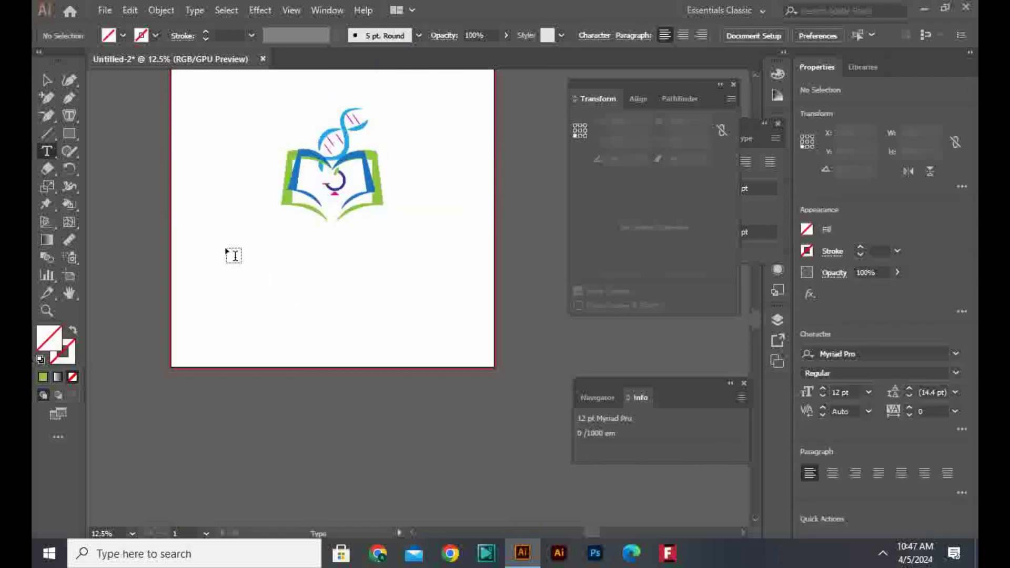
pyautogui.click(283, 261)
pyautogui.click(48, 83)
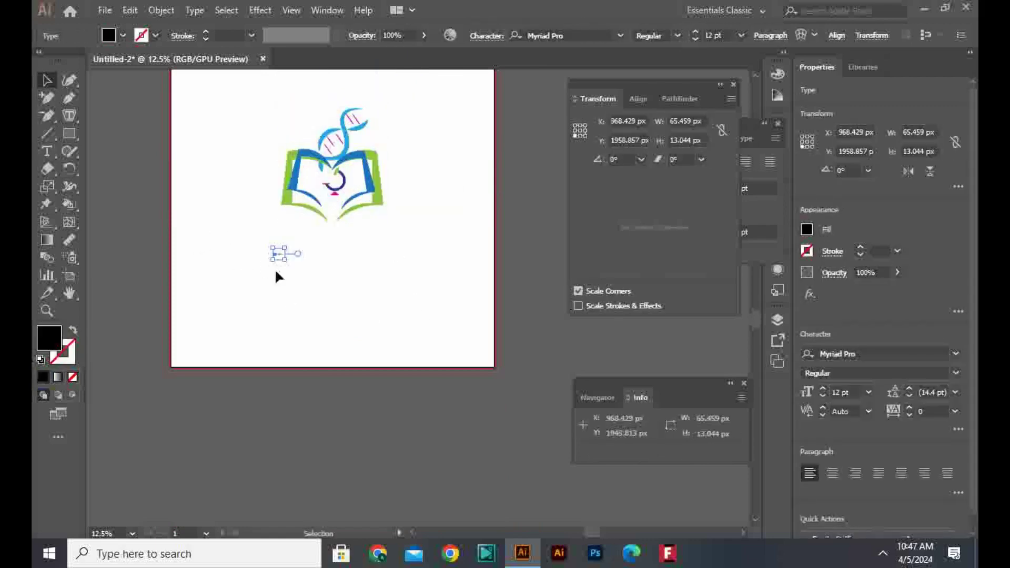
pyautogui.moveTo(286, 260); pyautogui.dragTo(424, 358)
pyautogui.moveTo(323, 257); pyautogui.dragTo(373, 237)
# Replace the placeholder text with SCIENCE EDUCATION and shift it left and slightly down, roughly centred under the book
pyautogui.doubleClick(380, 238)
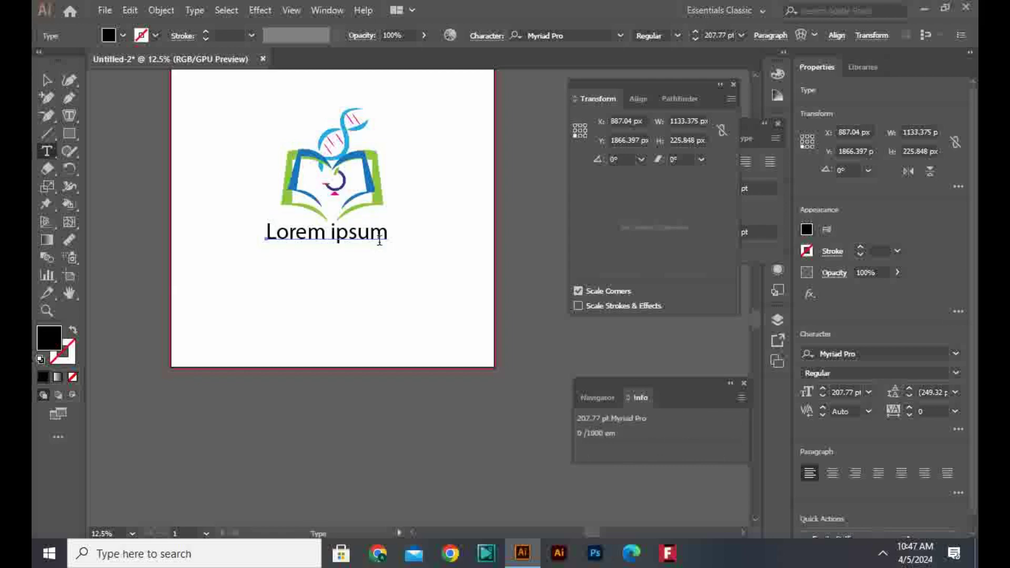
pyautogui.moveTo(387, 236); pyautogui.dragTo(202, 248)
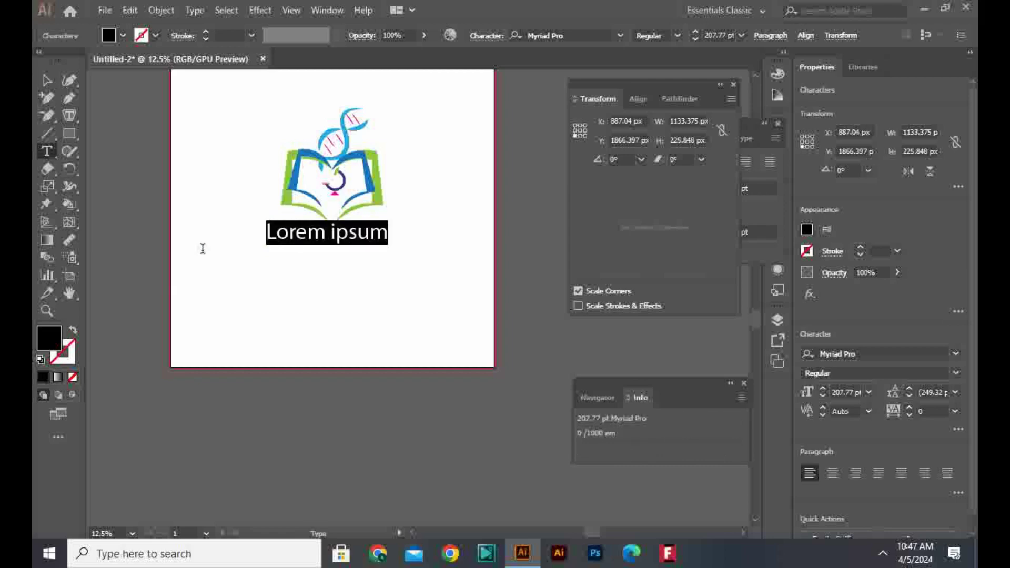
pyautogui.write('scIENCE ')
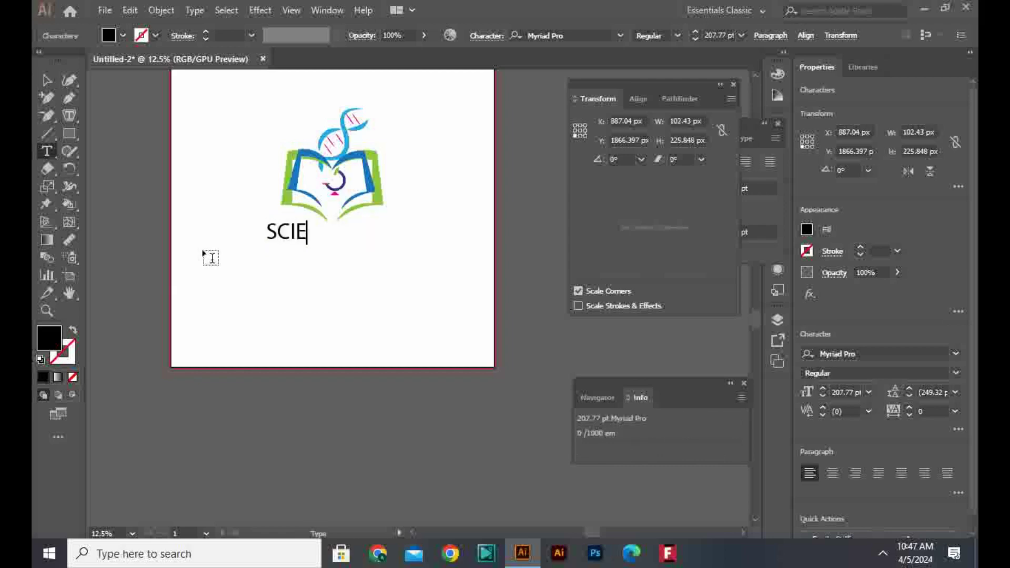
pyautogui.write('EDUCATION')
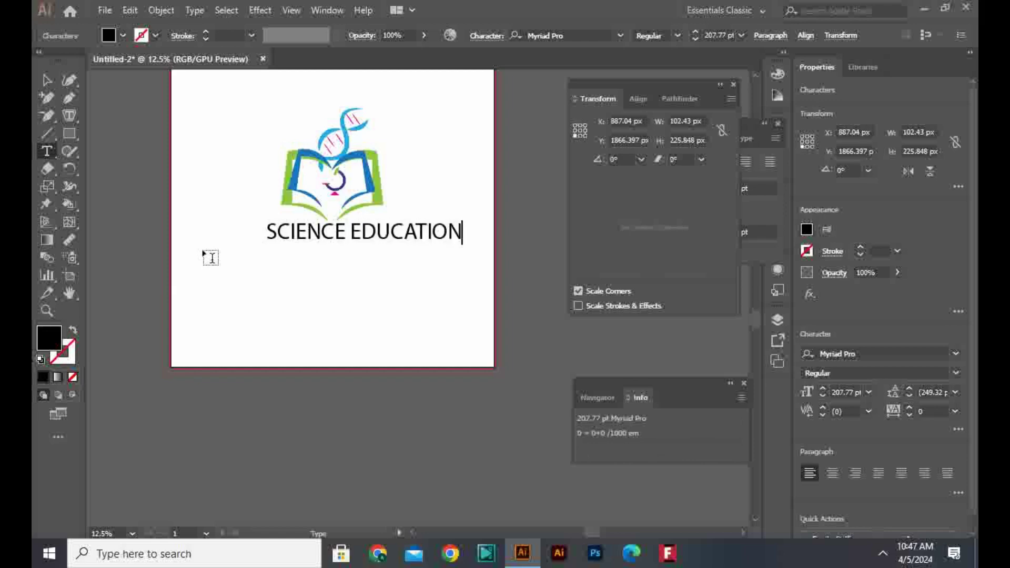
pyautogui.click(55, 81)
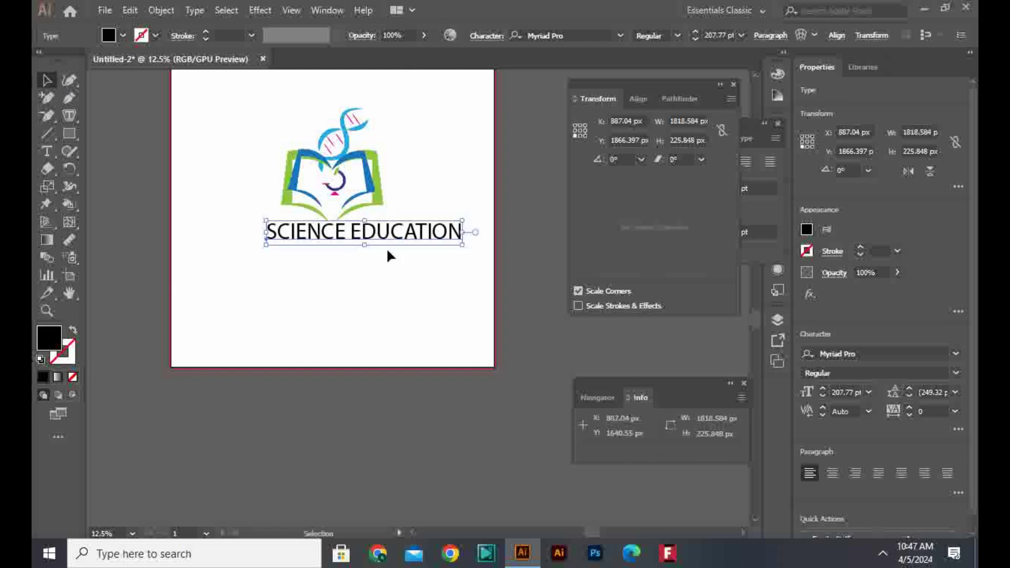
pyautogui.moveTo(385, 237); pyautogui.dragTo(365, 241)
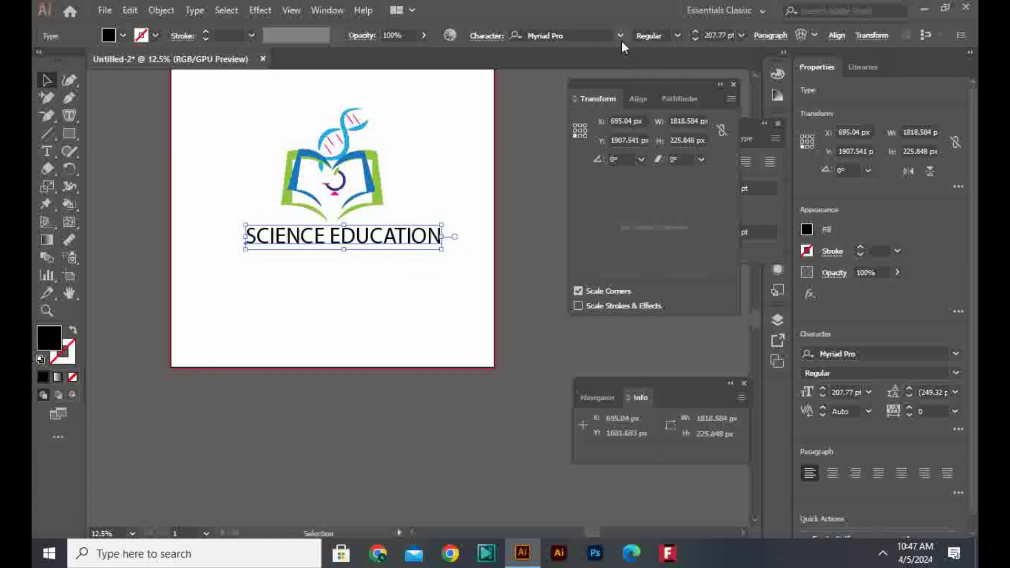
# Set the SCIENCE EDUCATION text in the Modern No. 20 font and fill it with magenta
pyautogui.click(620, 36)
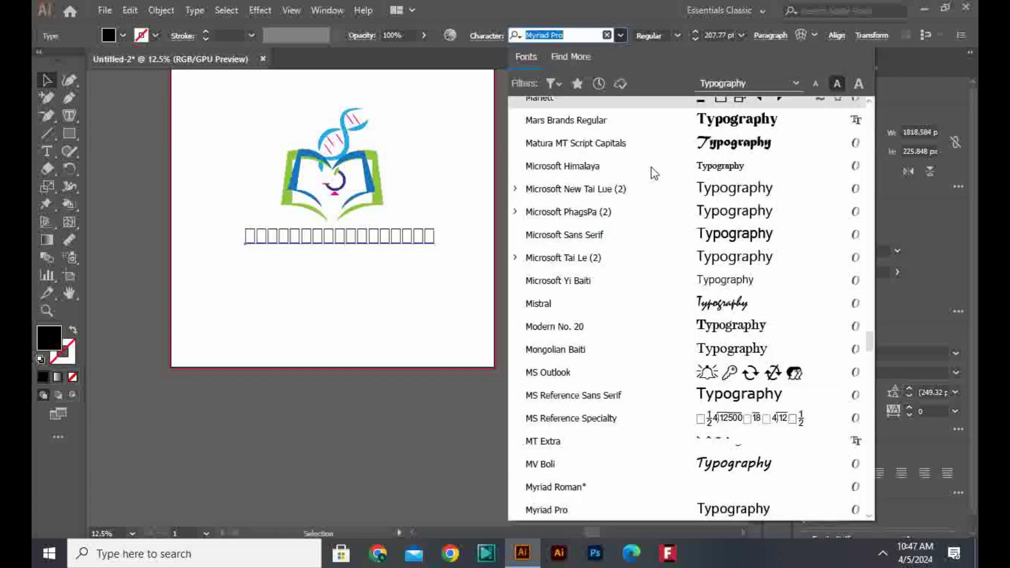
pyautogui.click(739, 325)
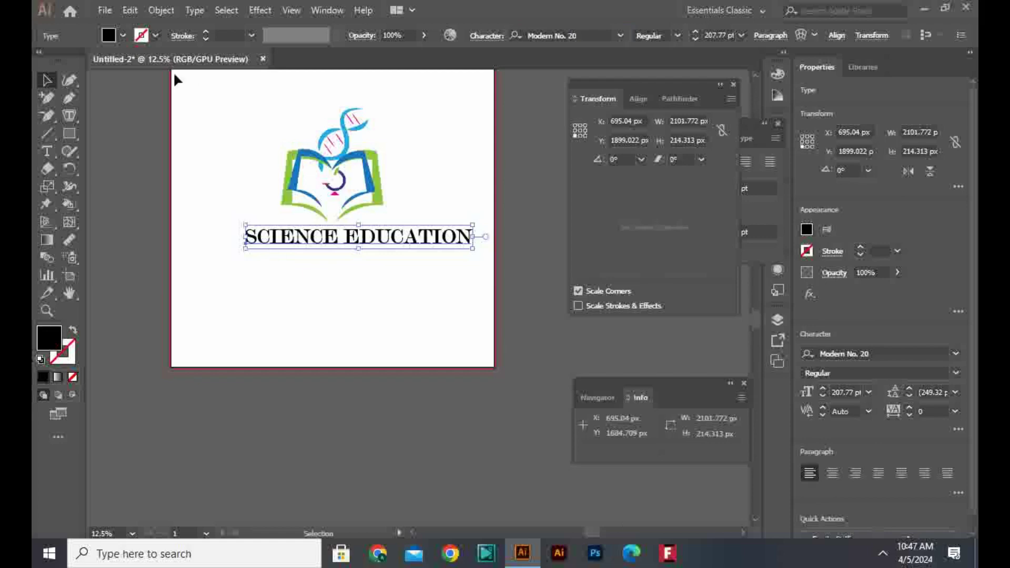
pyautogui.click(123, 35)
pyautogui.click(135, 67)
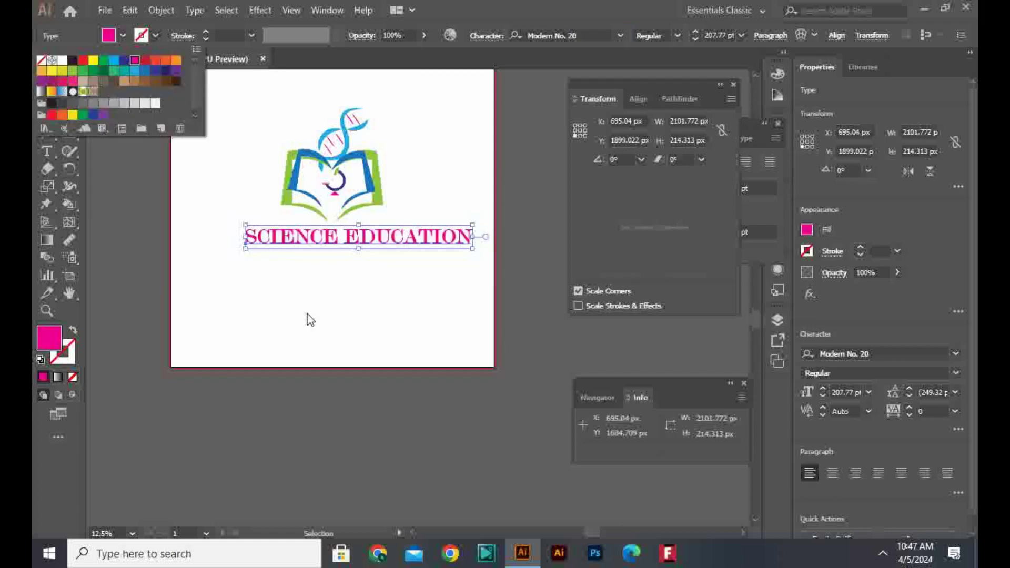